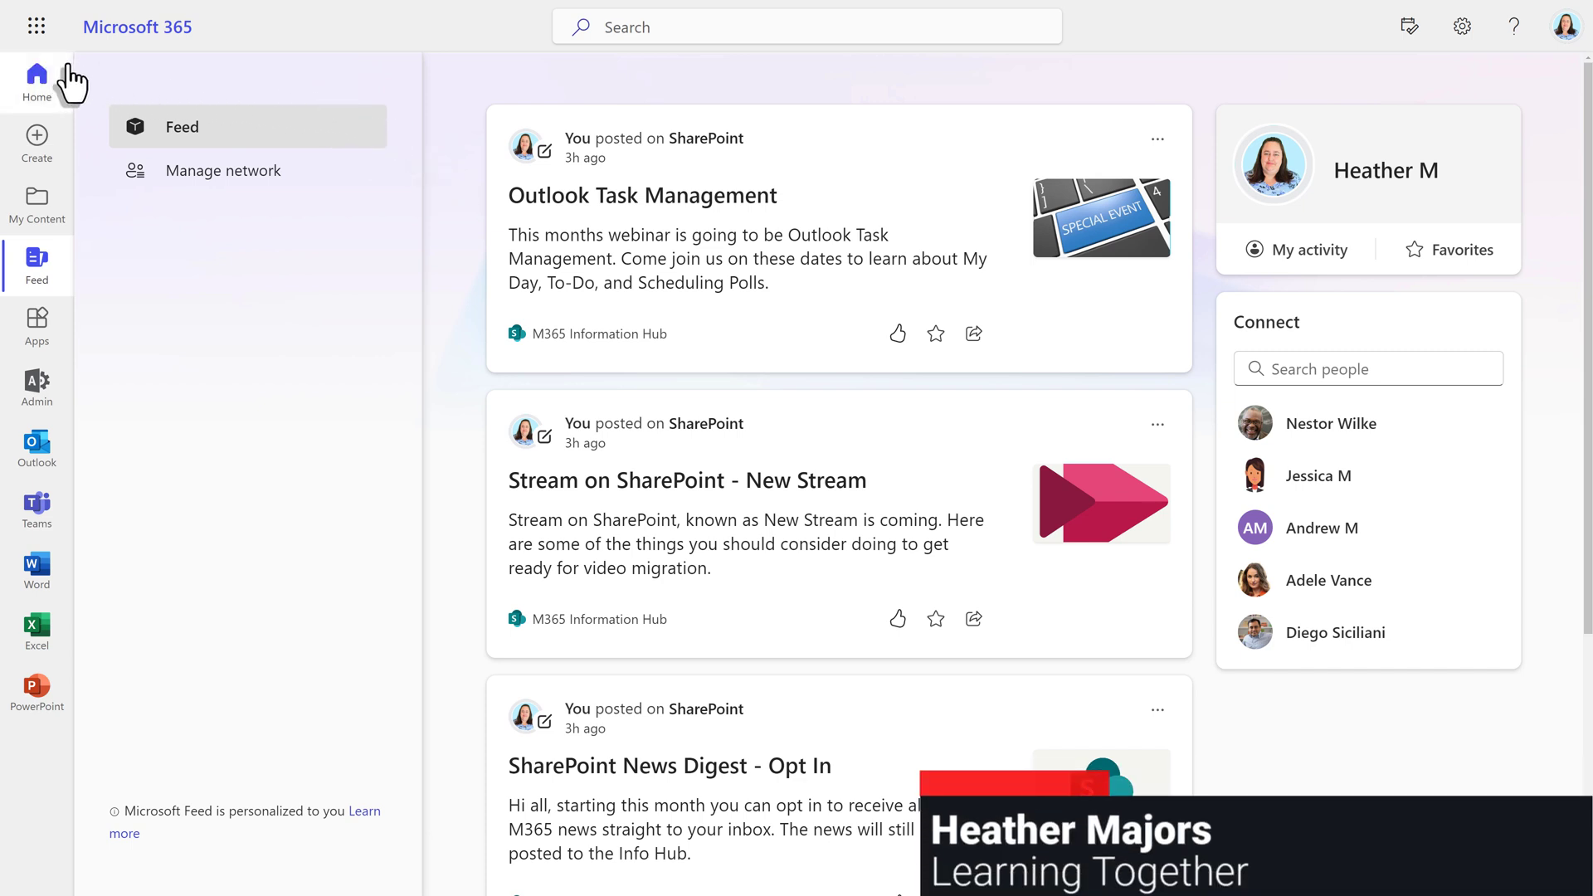
- Go from the Microsoft 365 app launcher to SharePoint and open the M365 Information Hub site
left_click(36, 29)
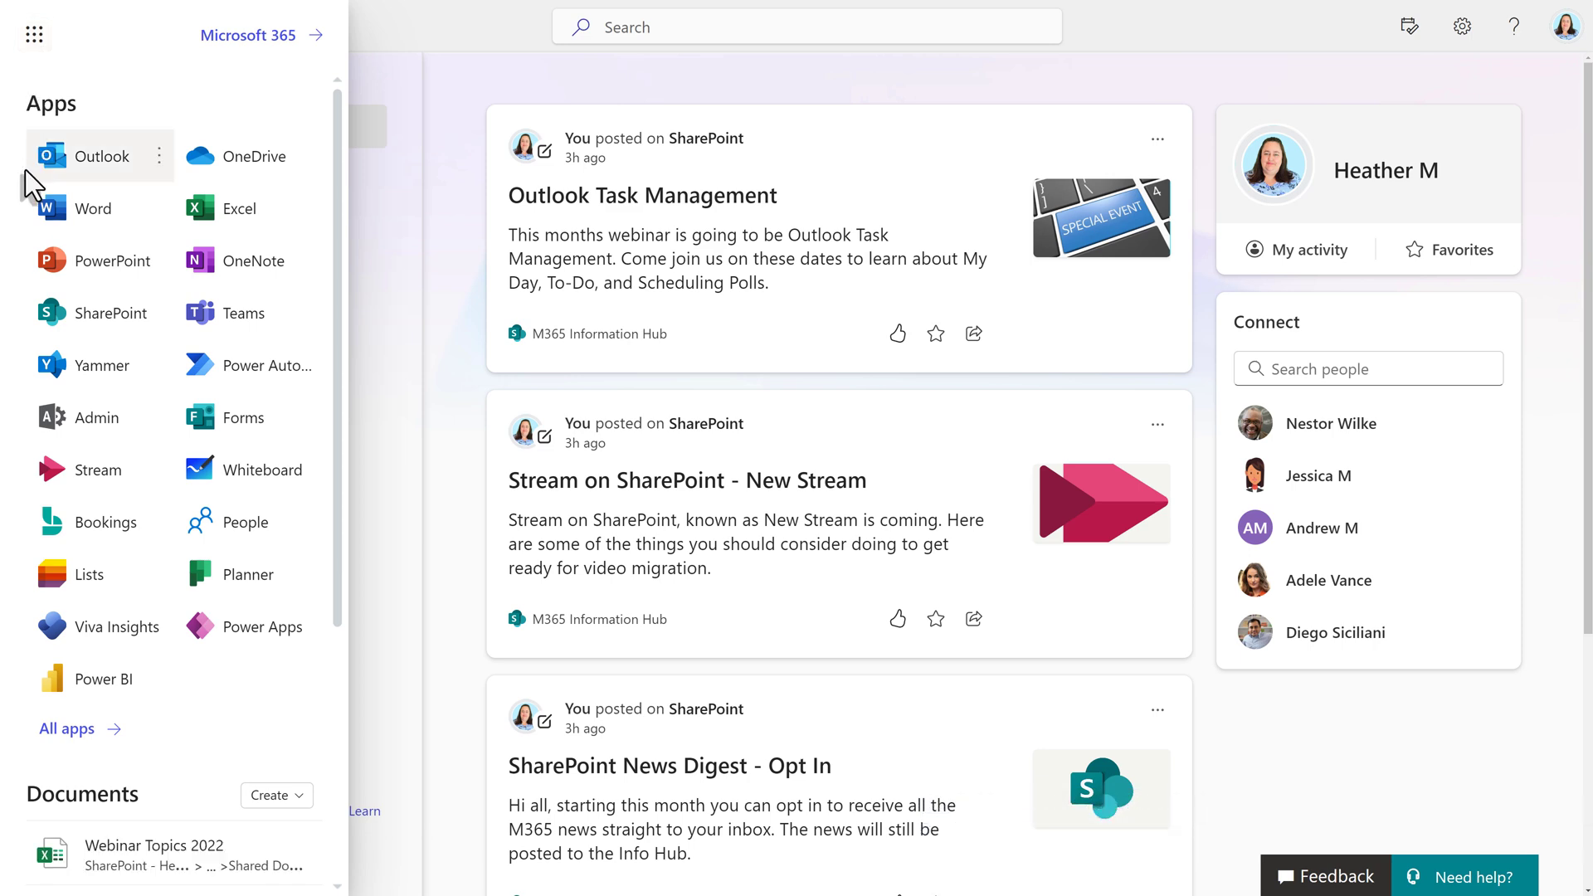
left_click(111, 313)
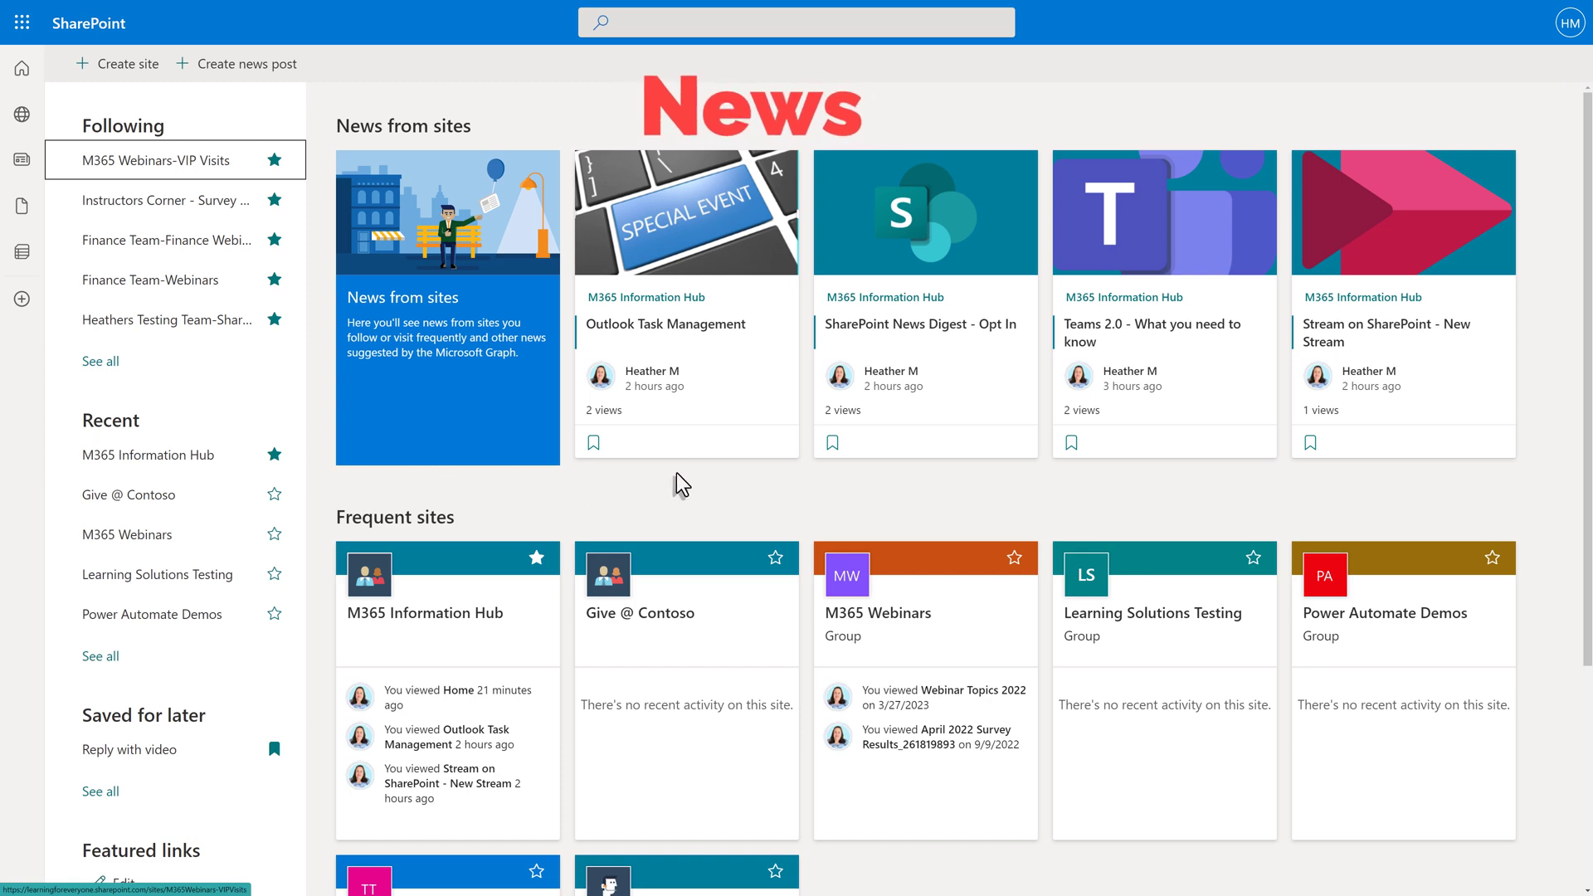
left_click(189, 466)
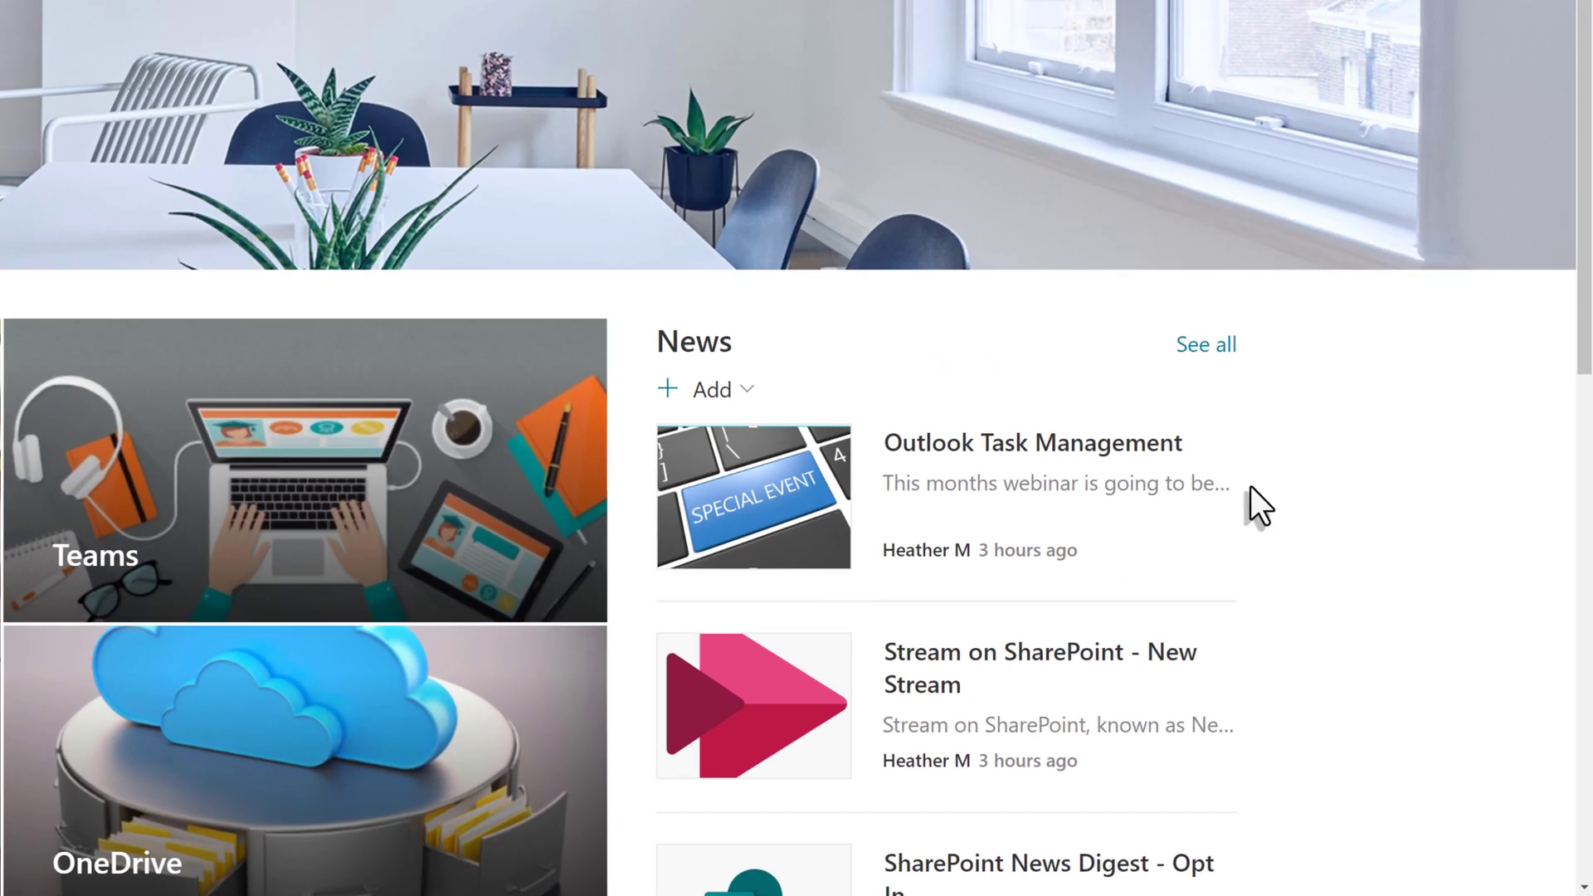
- Scroll down the hub home page to the News section
scroll(1251, 490, "down", 3)
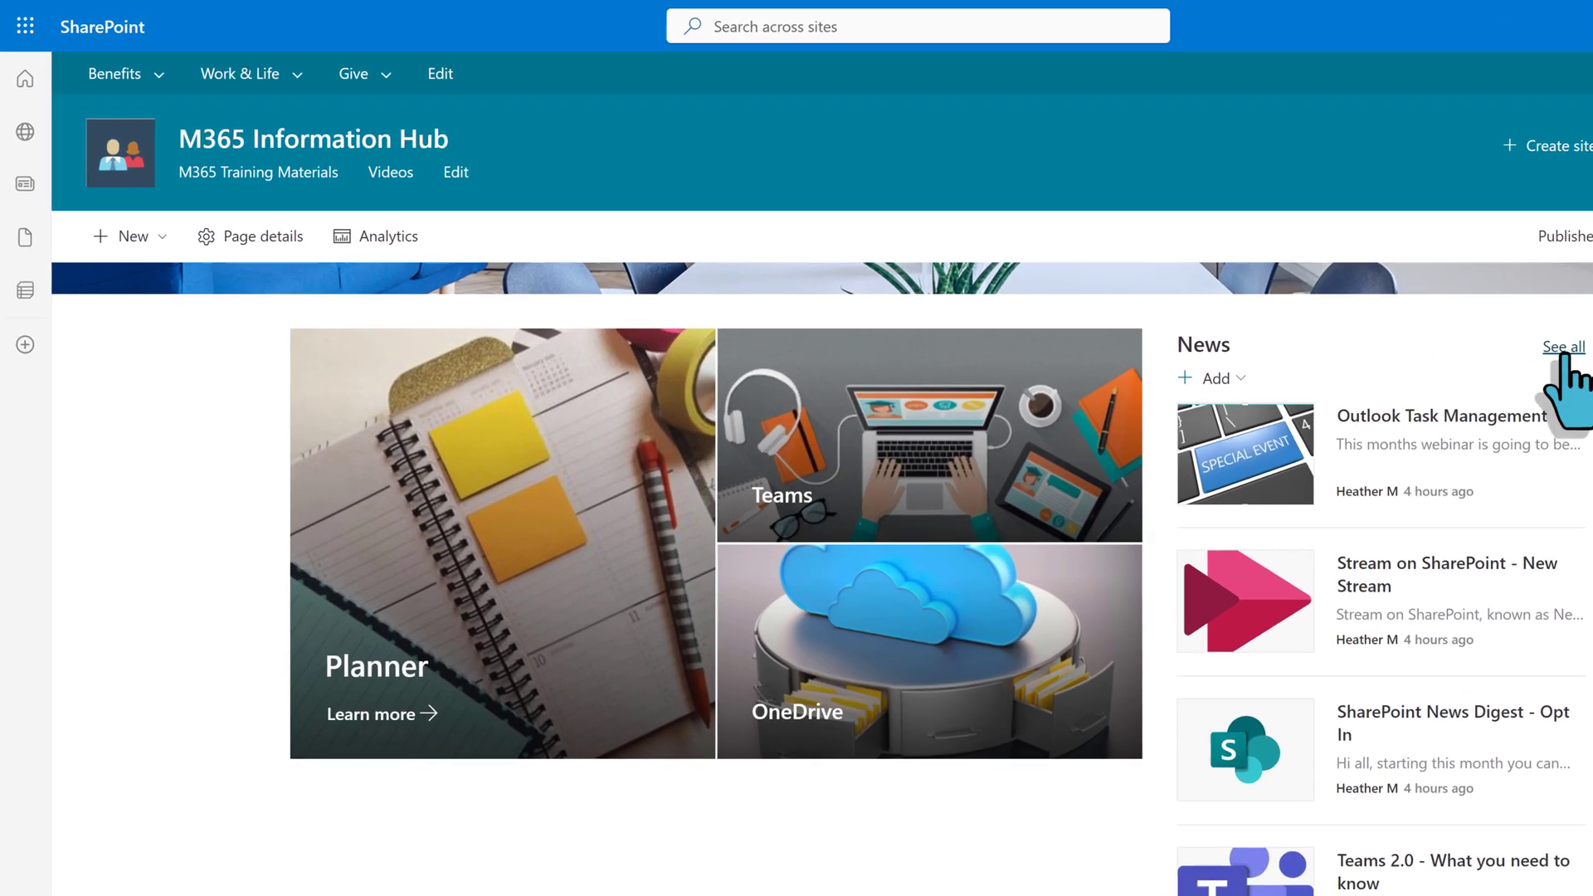
left_click(1358, 304)
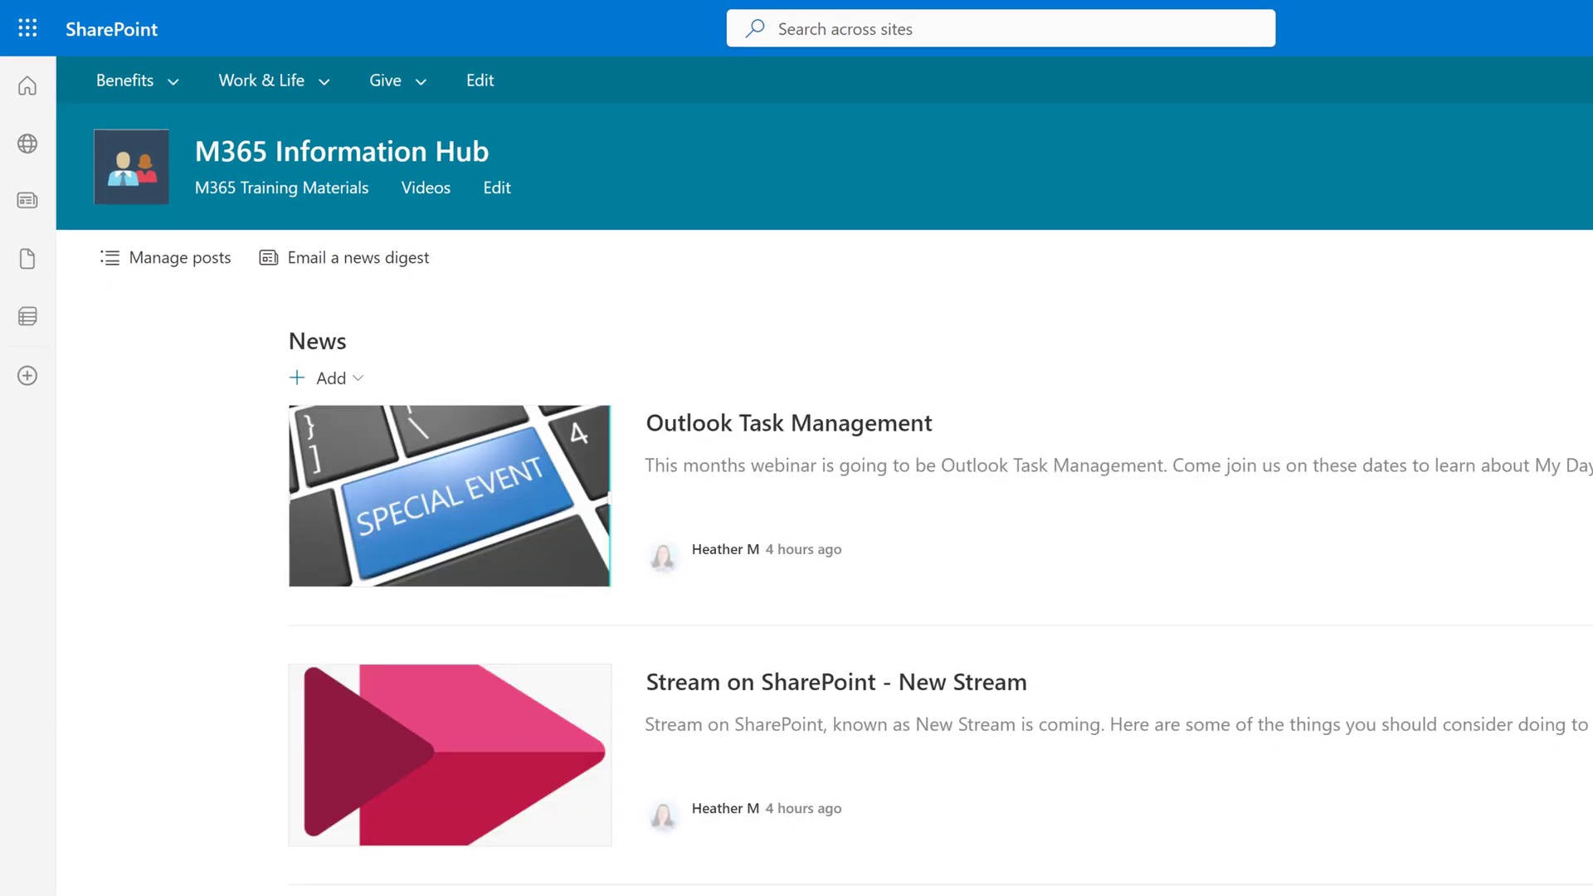
scroll(195, 747, "down", 5)
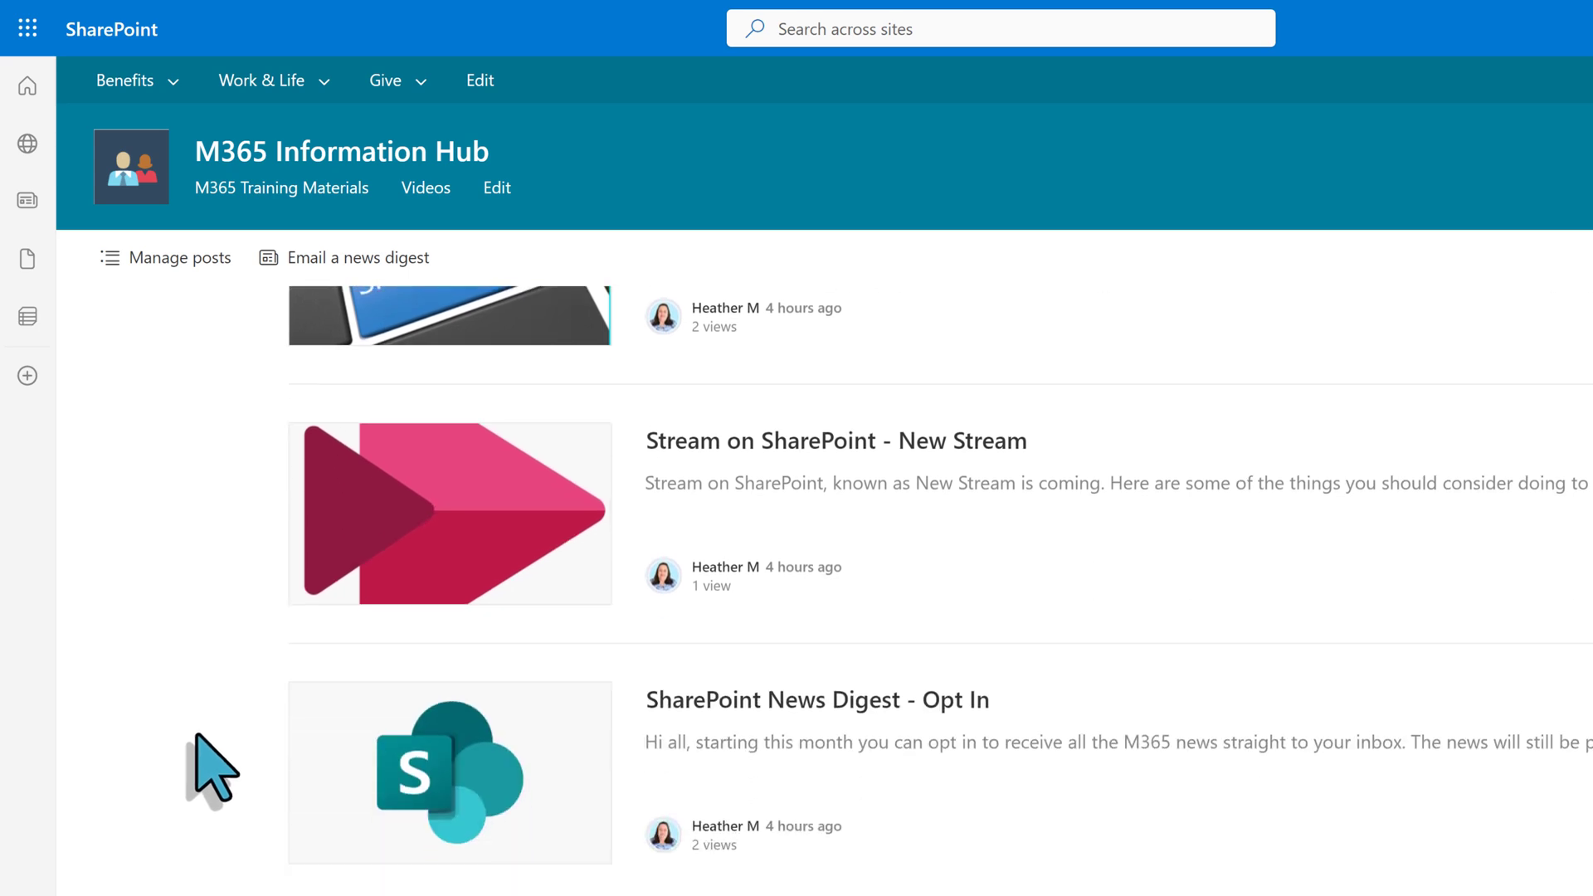
scroll(199, 739, "up", 5)
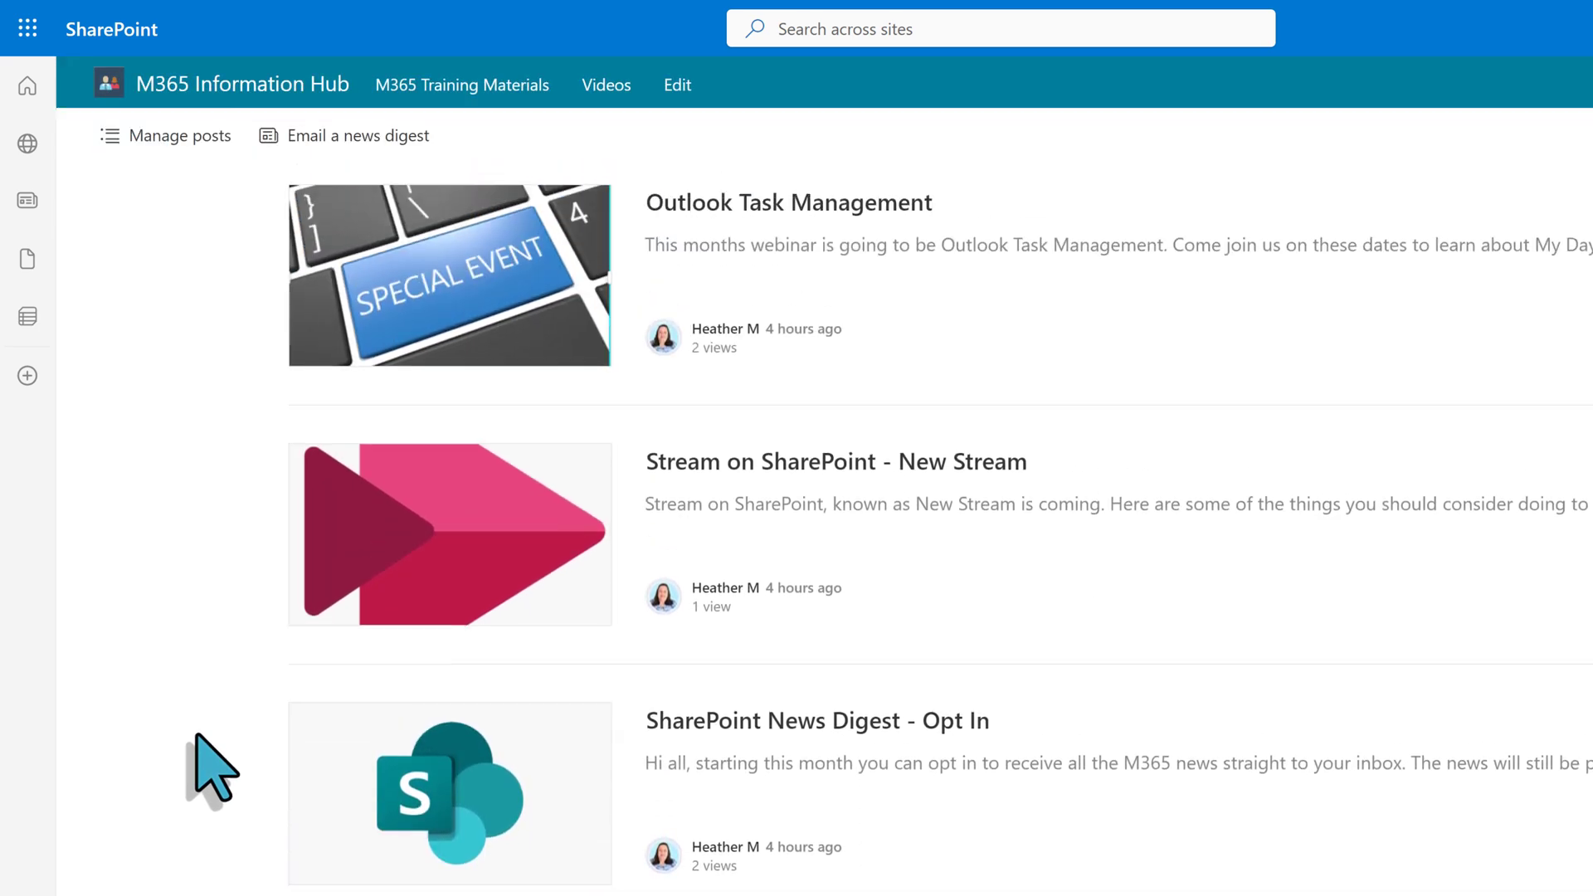
scroll(212, 767, "up", 2)
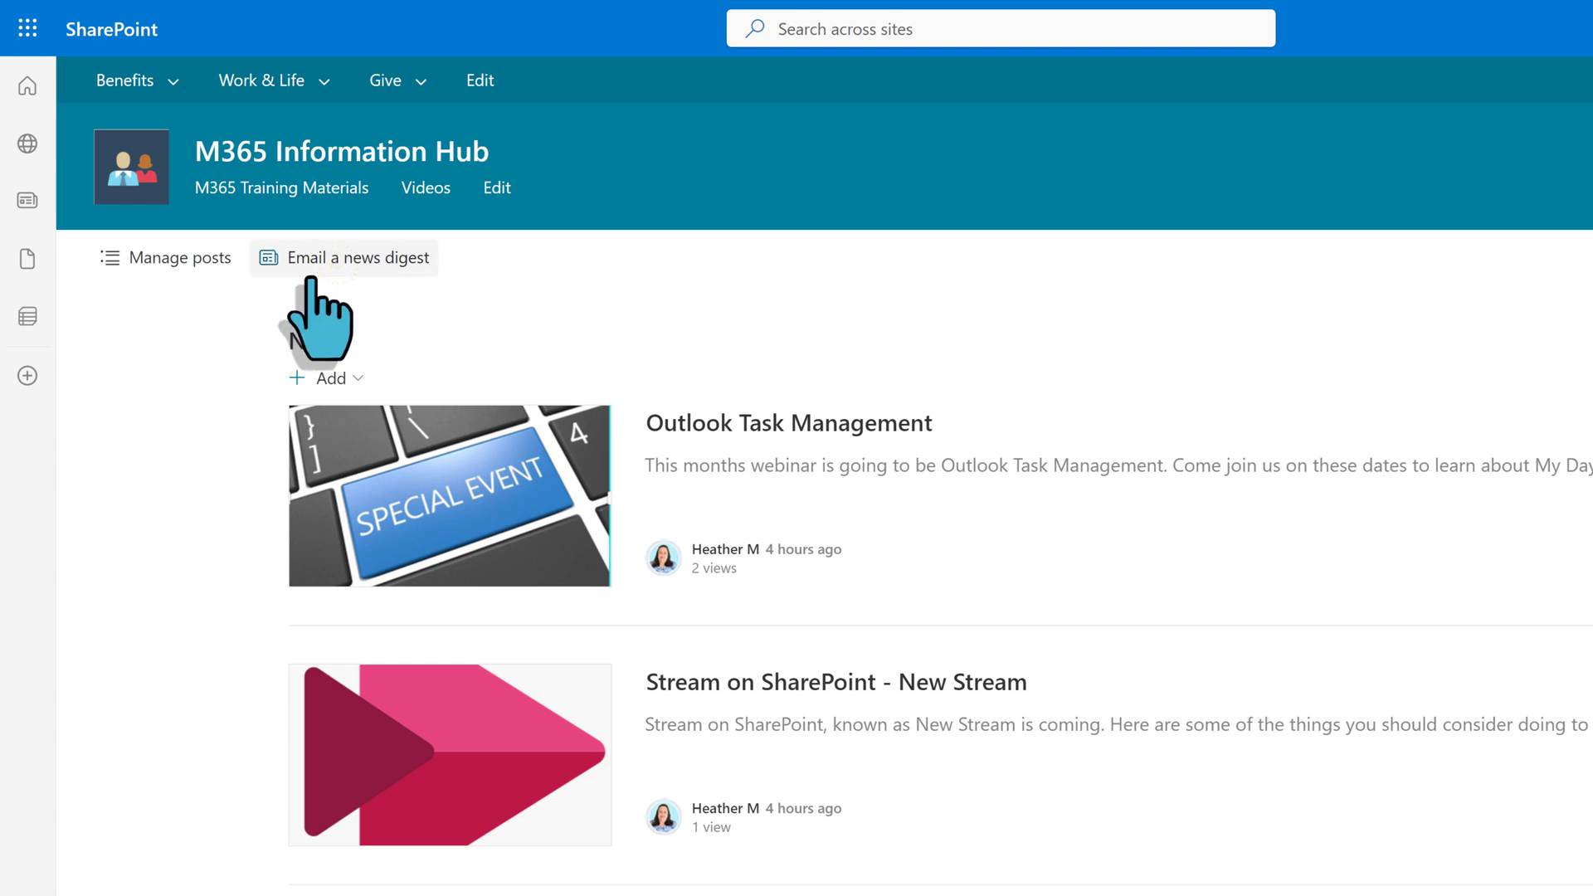
- Start a news digest and tick all five posts, from Outlook Task Management to Testing the news Boost
left_click(336, 263)
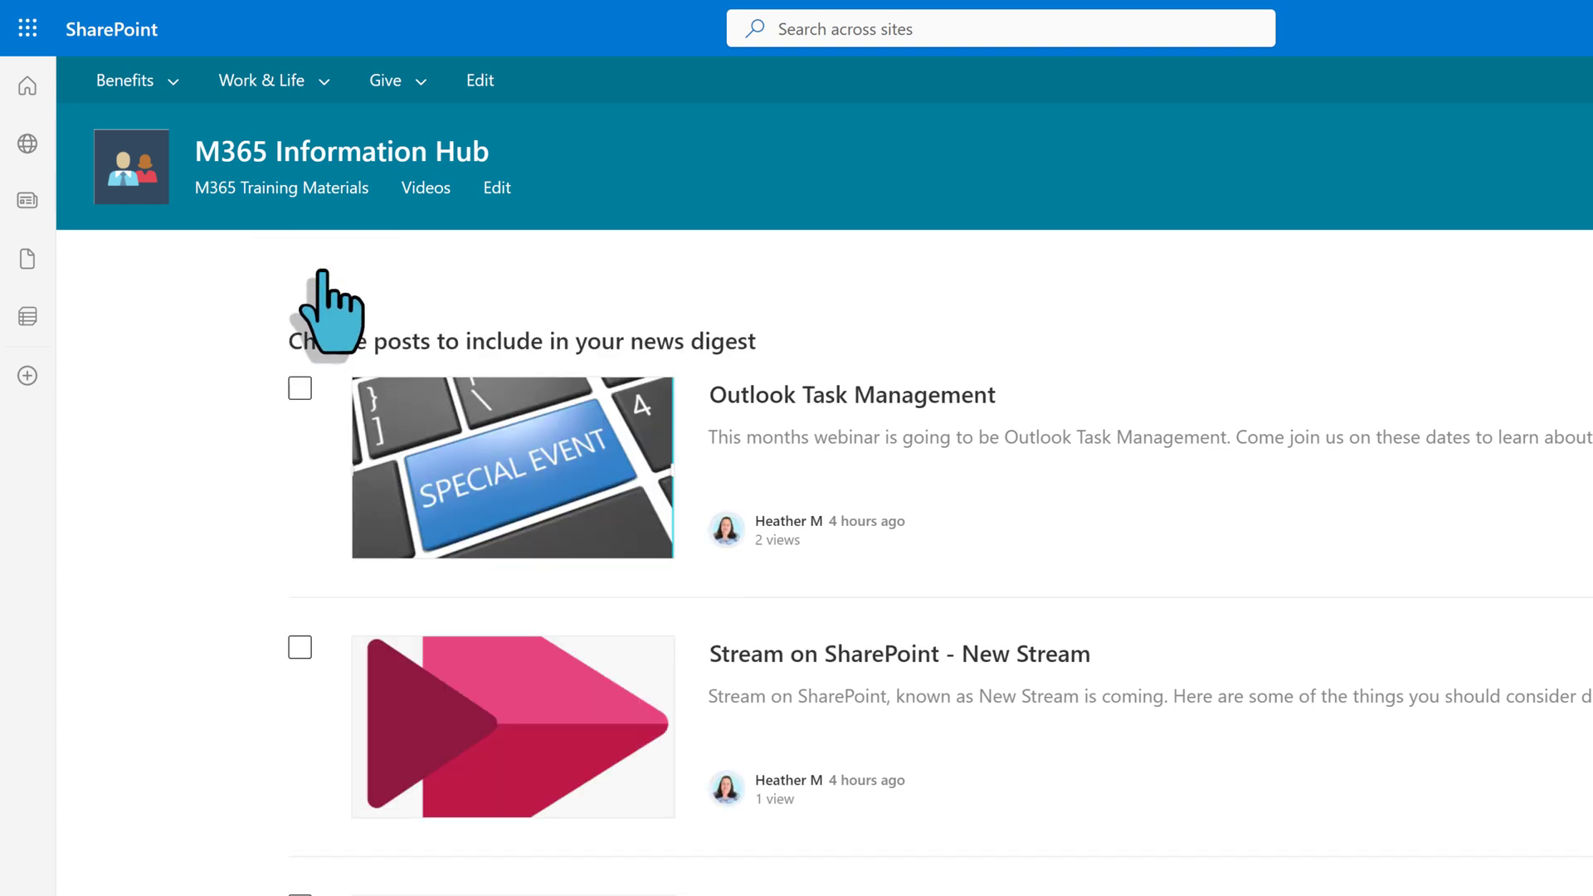
left_click(299, 388)
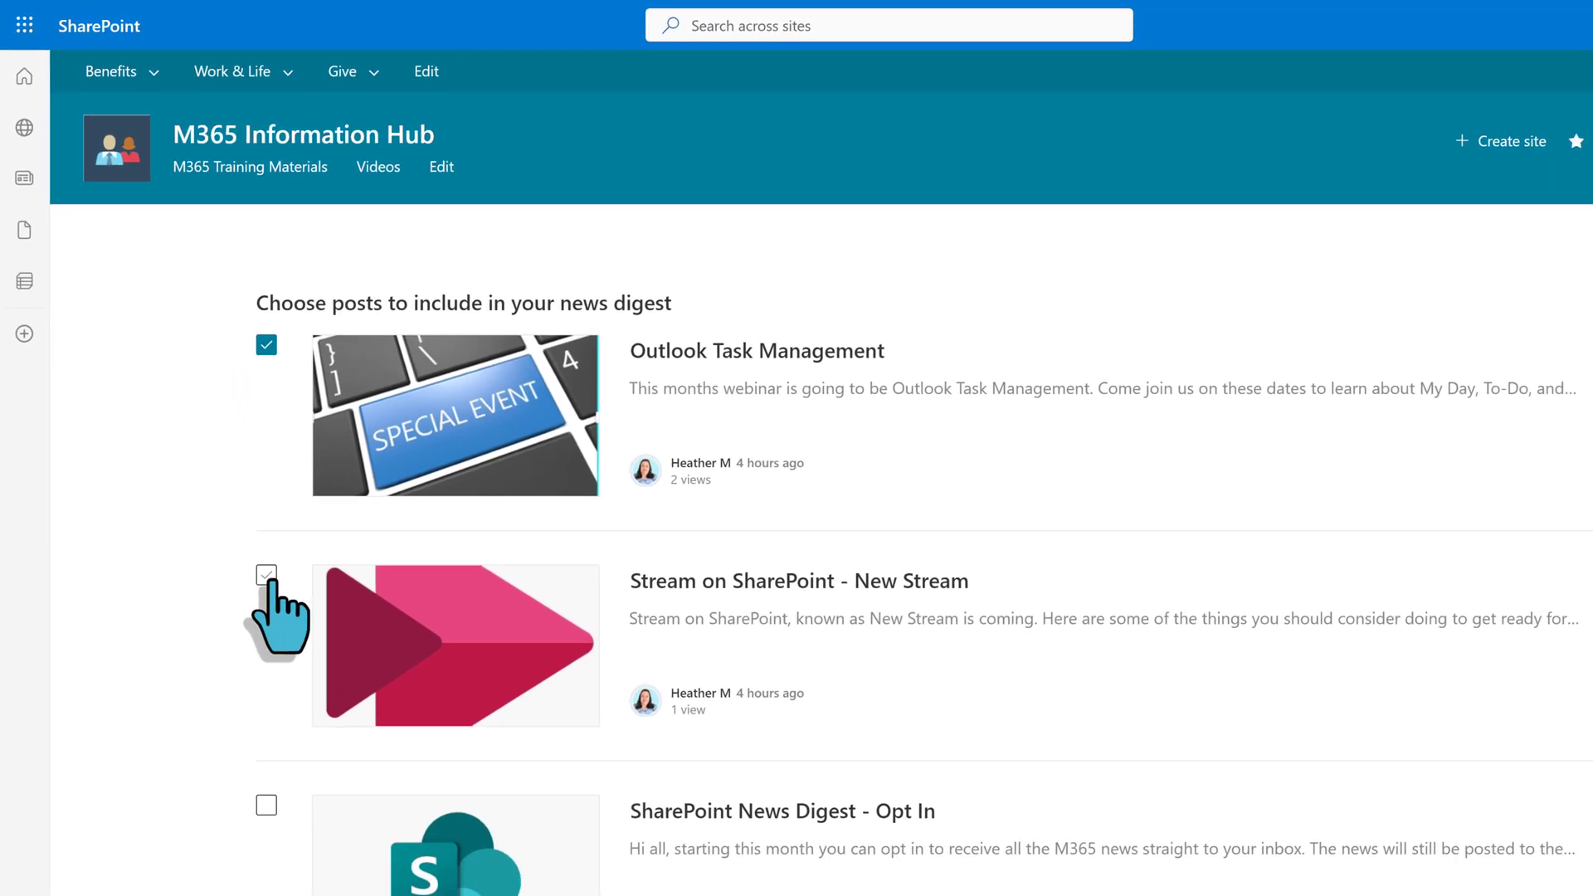
left_click(266, 575)
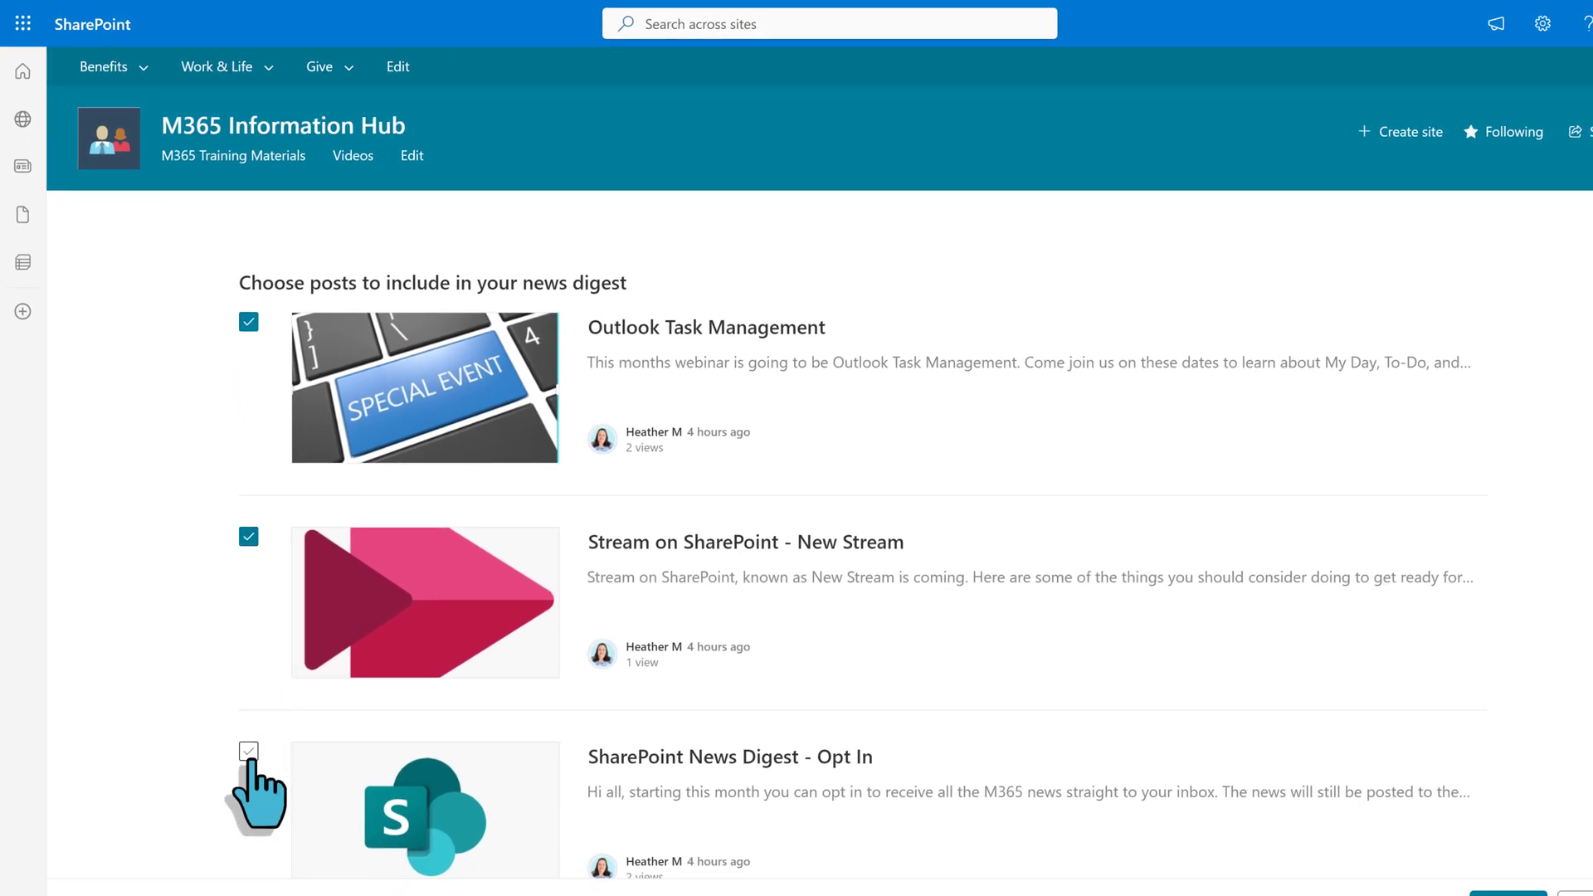
left_click(266, 805)
scroll(278, 819, "down", 3)
left_click(249, 677)
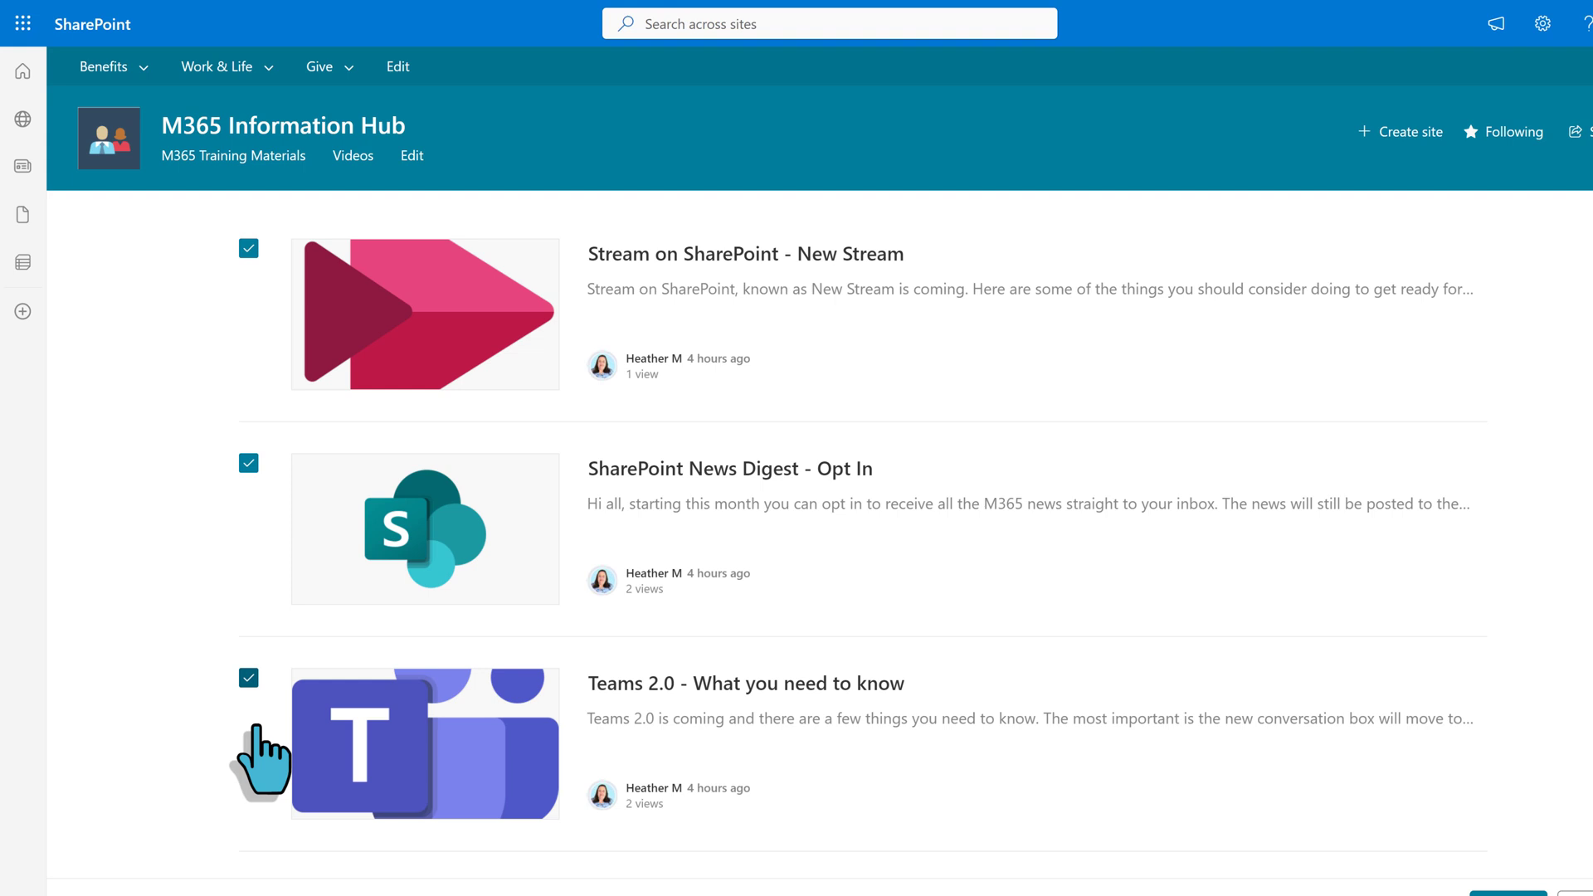
scroll(256, 705, "down", 2)
left_click(248, 741)
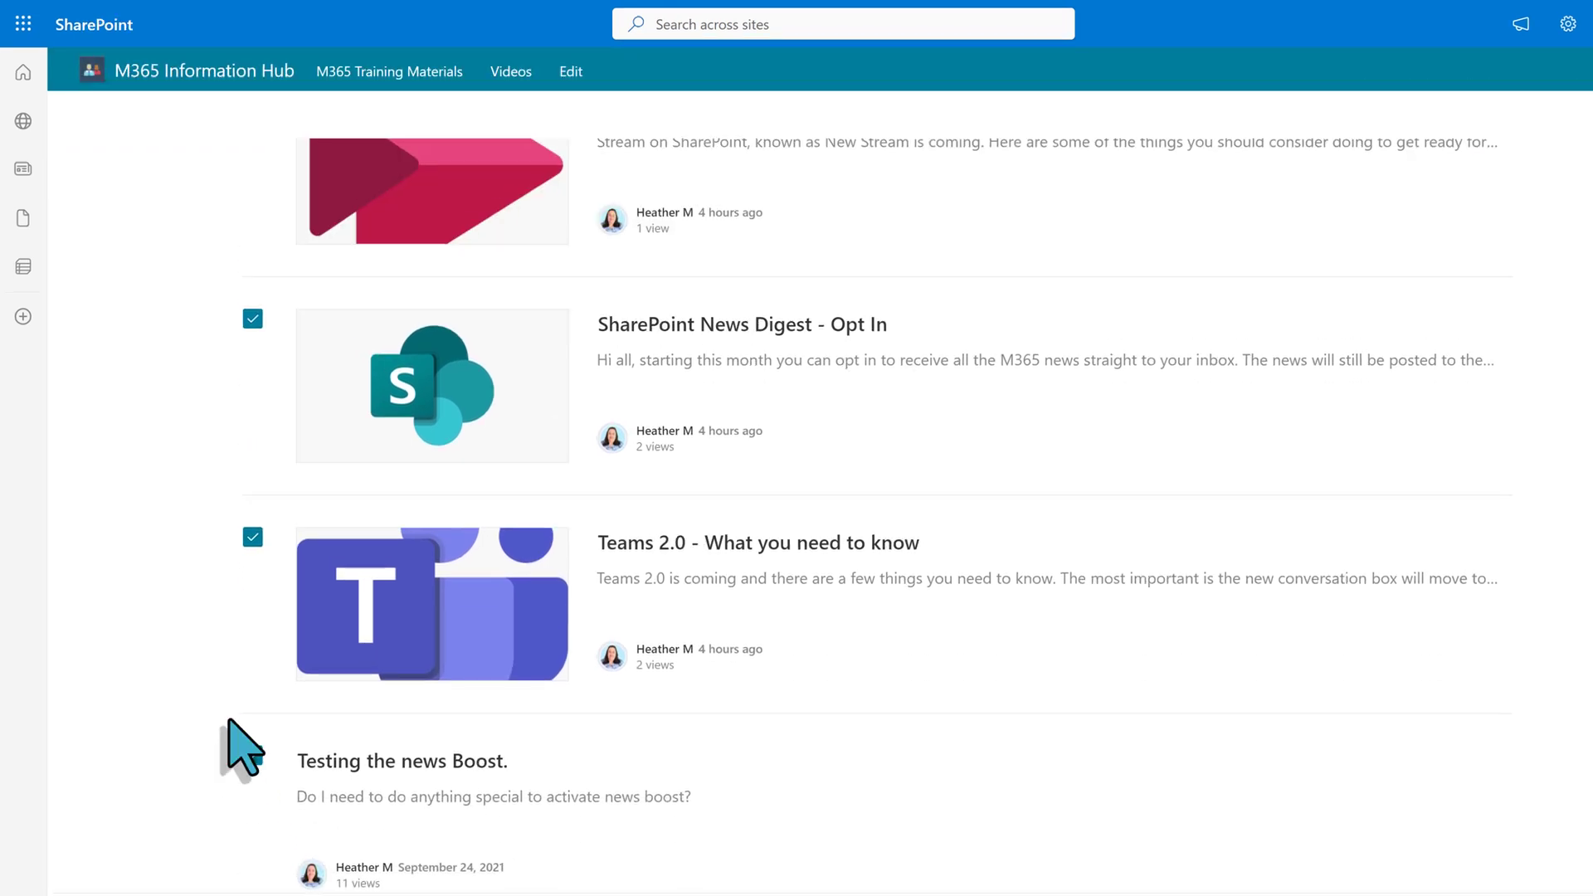
scroll(241, 747, "up", 5)
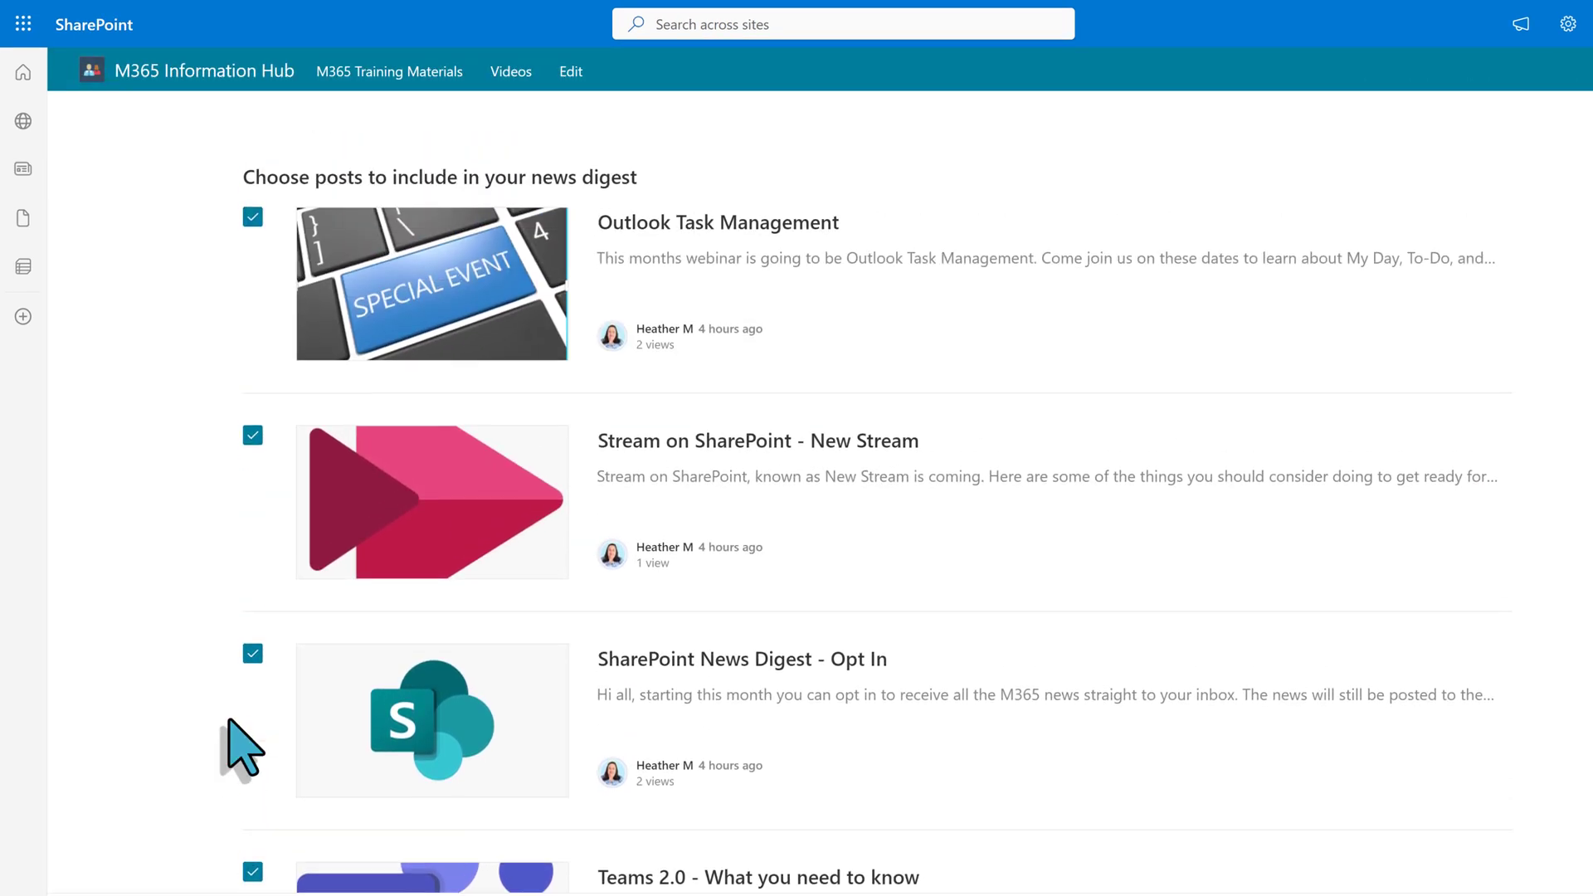
scroll(242, 746, "up", 3)
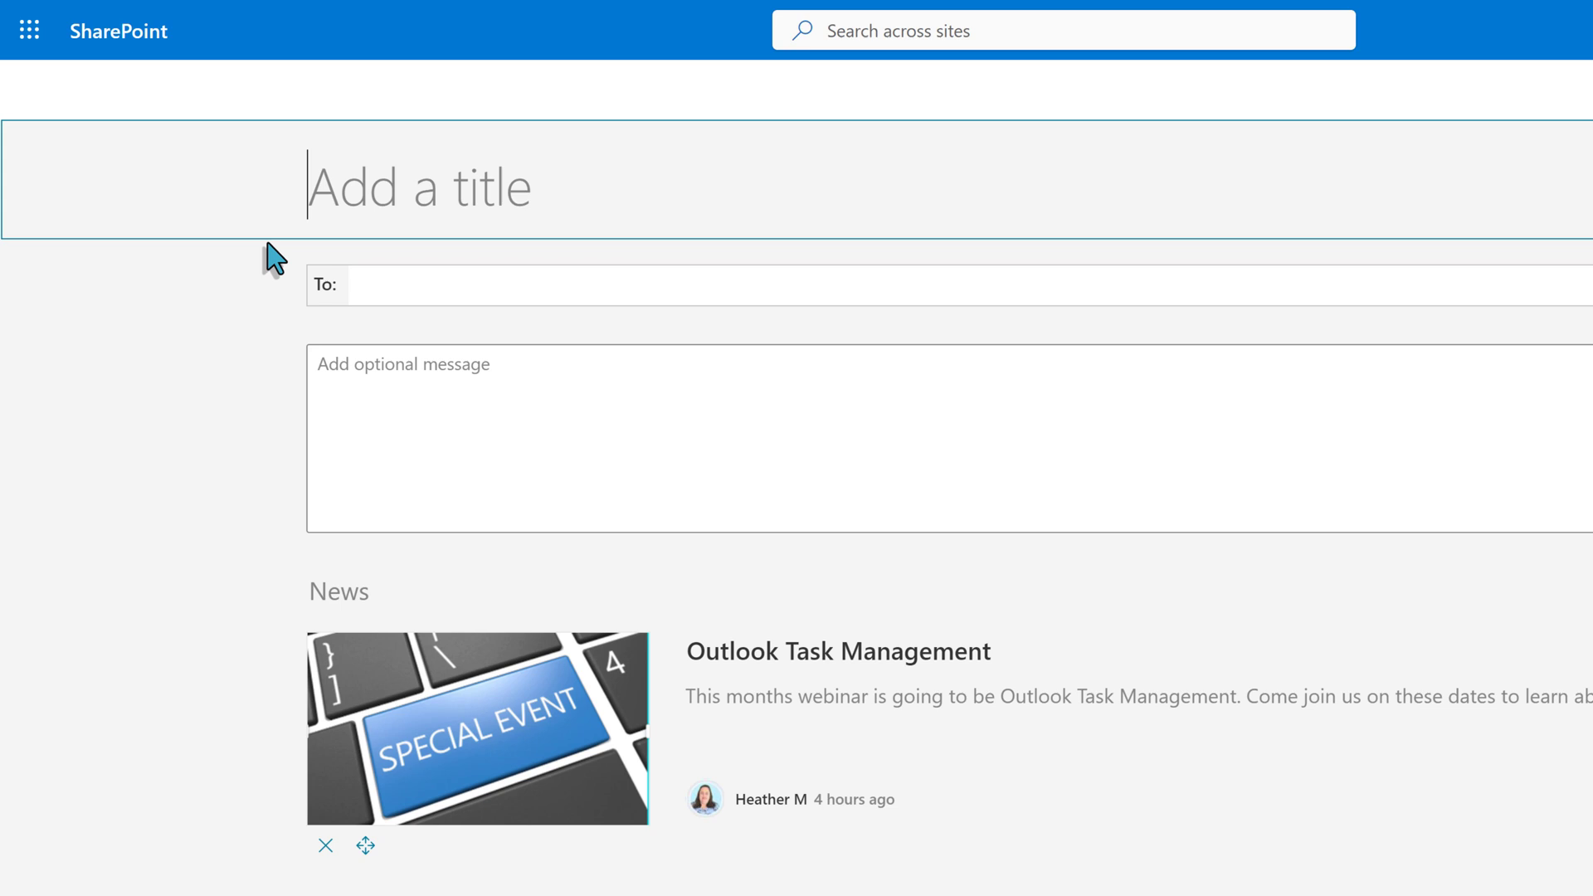
- Title the digest 'M365 News May 2023' and add three recipients from the suggestions
left_click(339, 206)
type("M365 News May 2023")
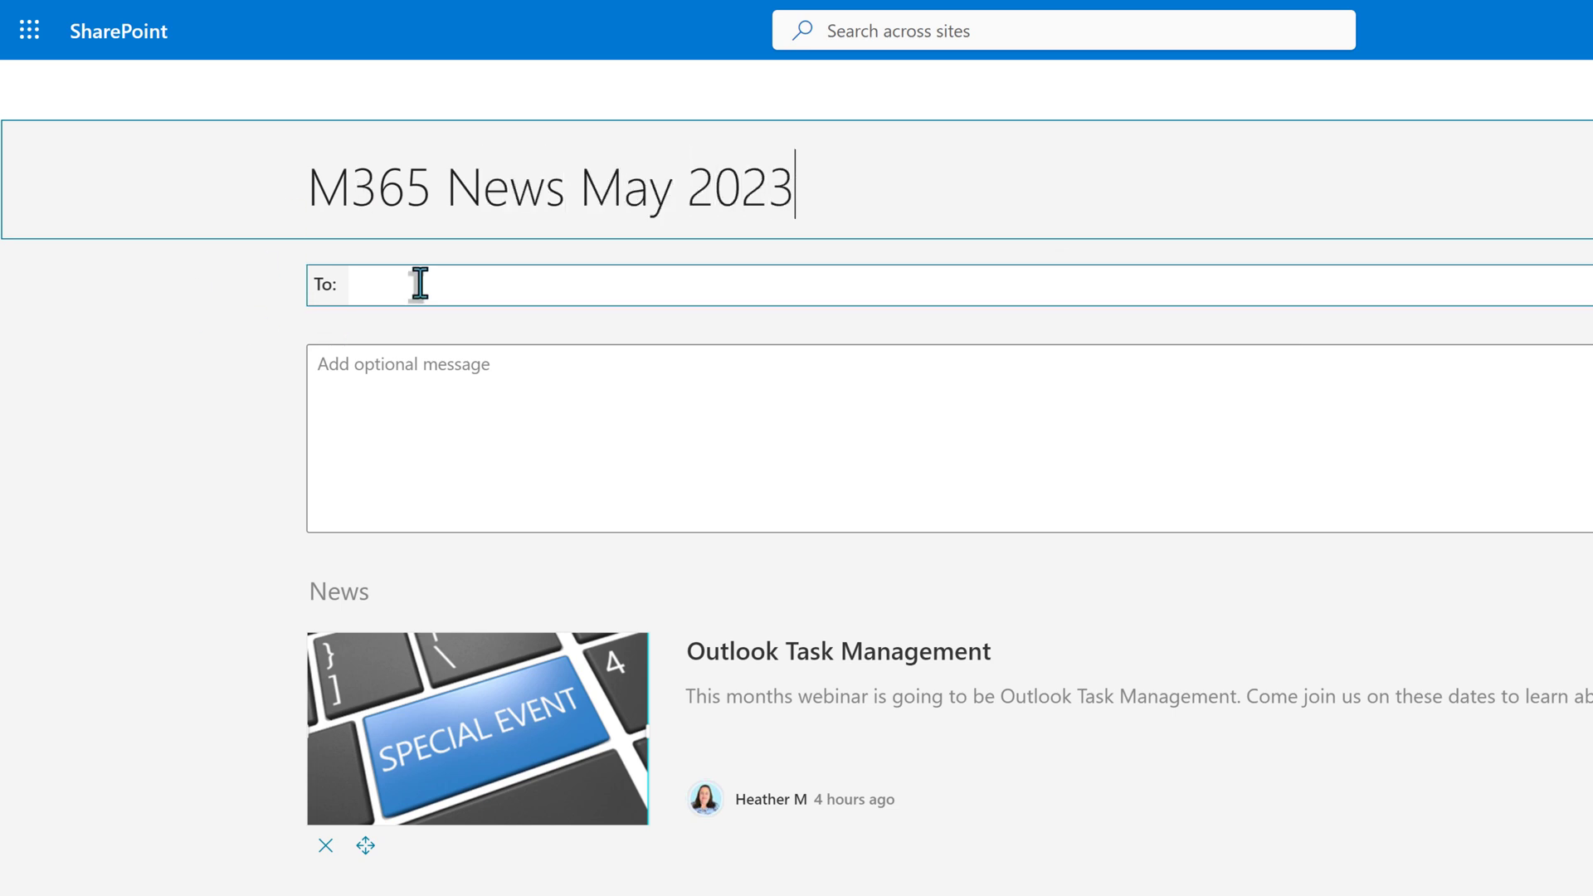
left_click(444, 285)
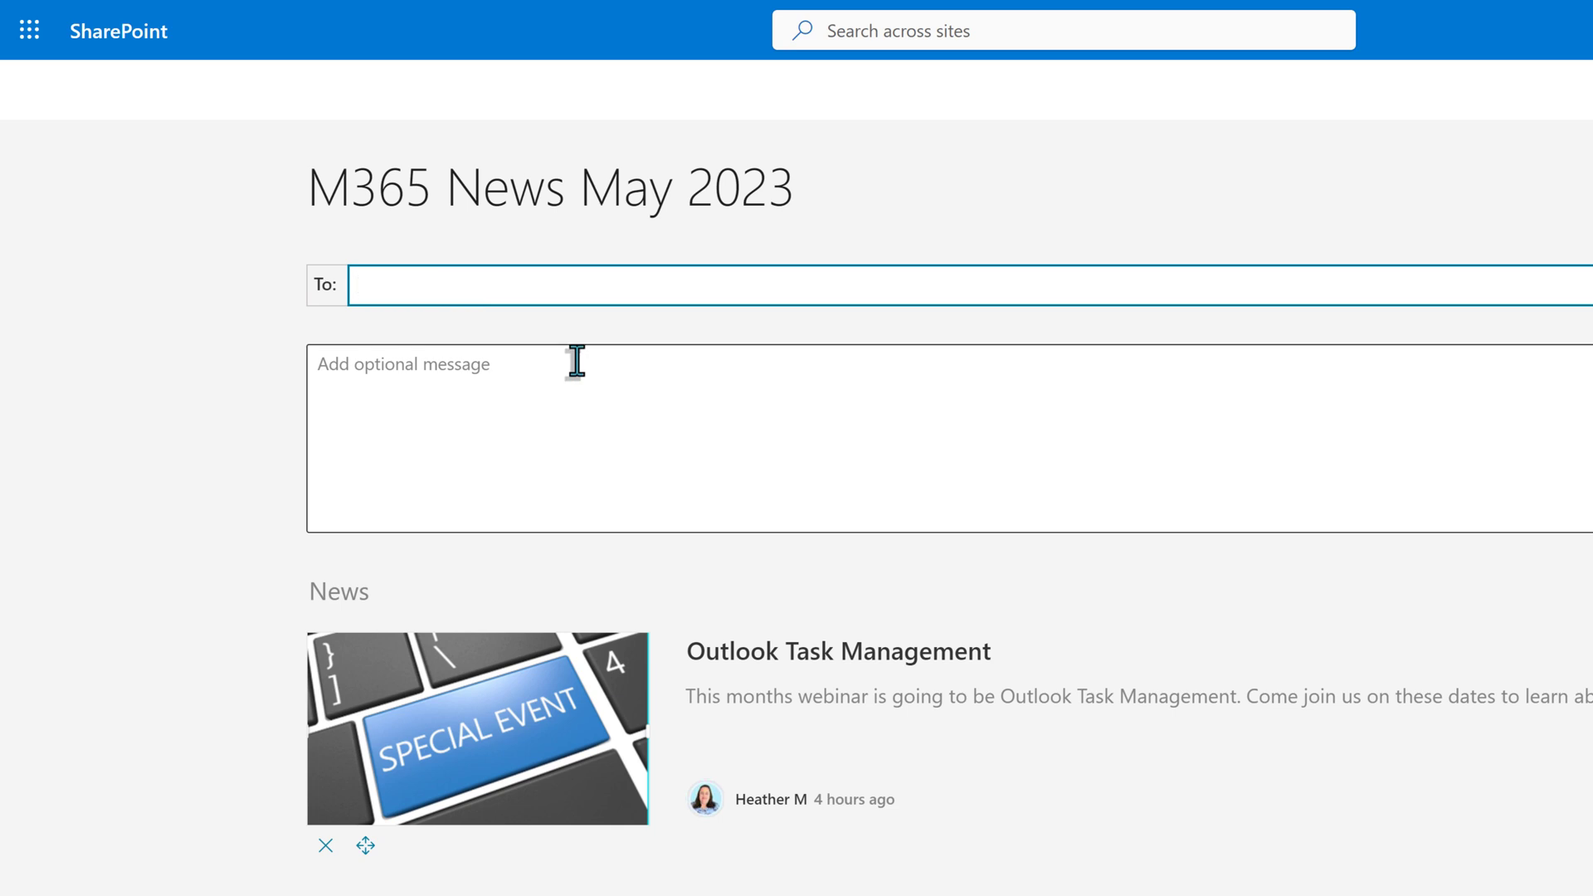
type("nest")
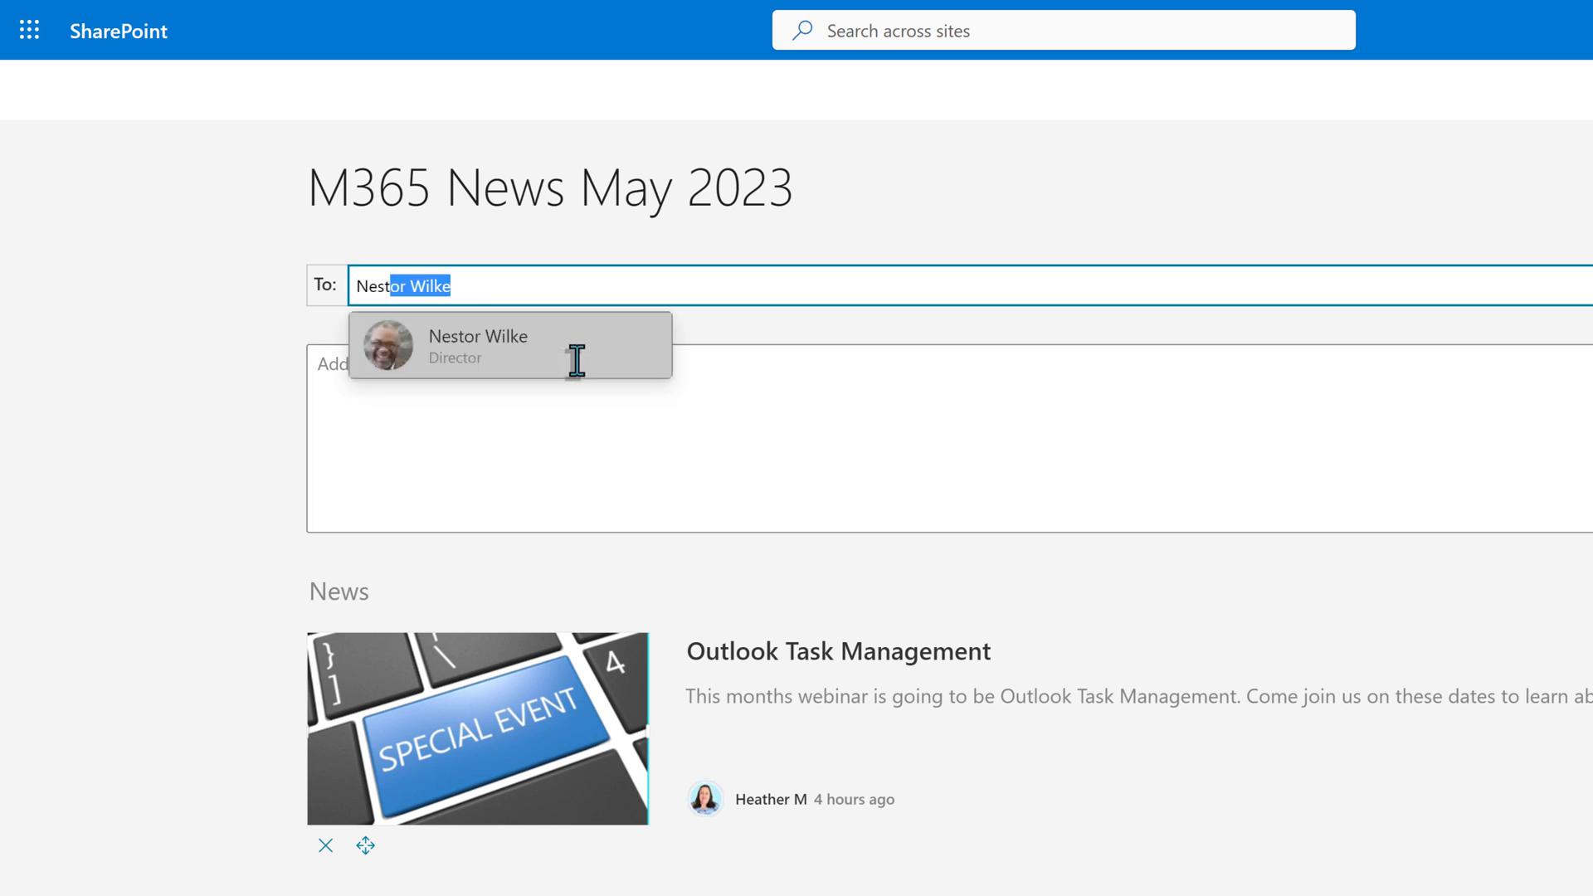
left_click(487, 357)
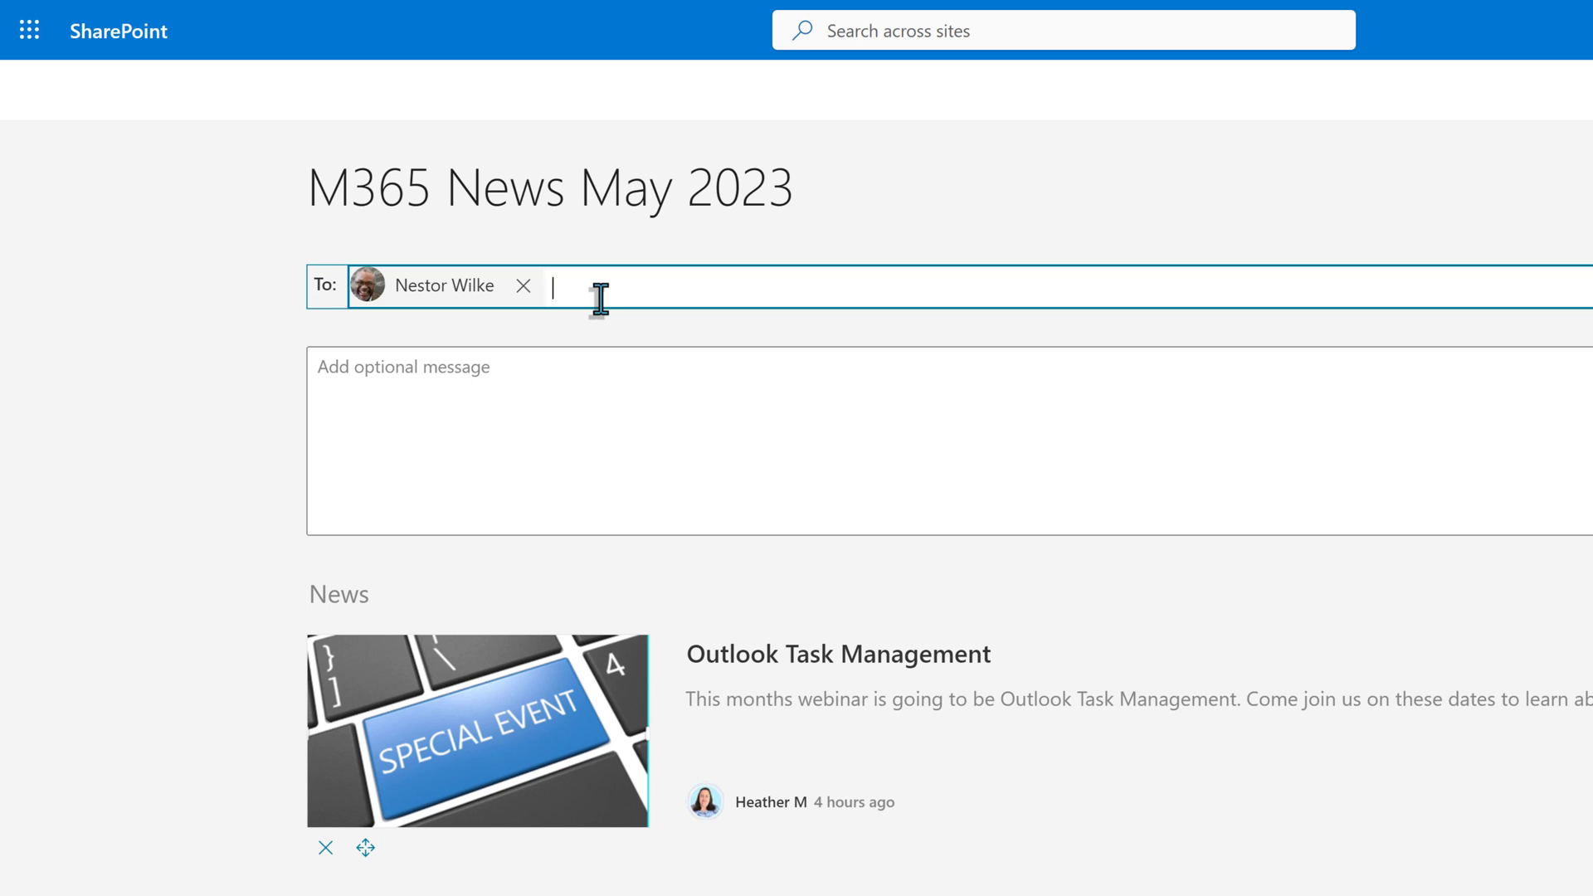
type("adele Vance")
key("Return")
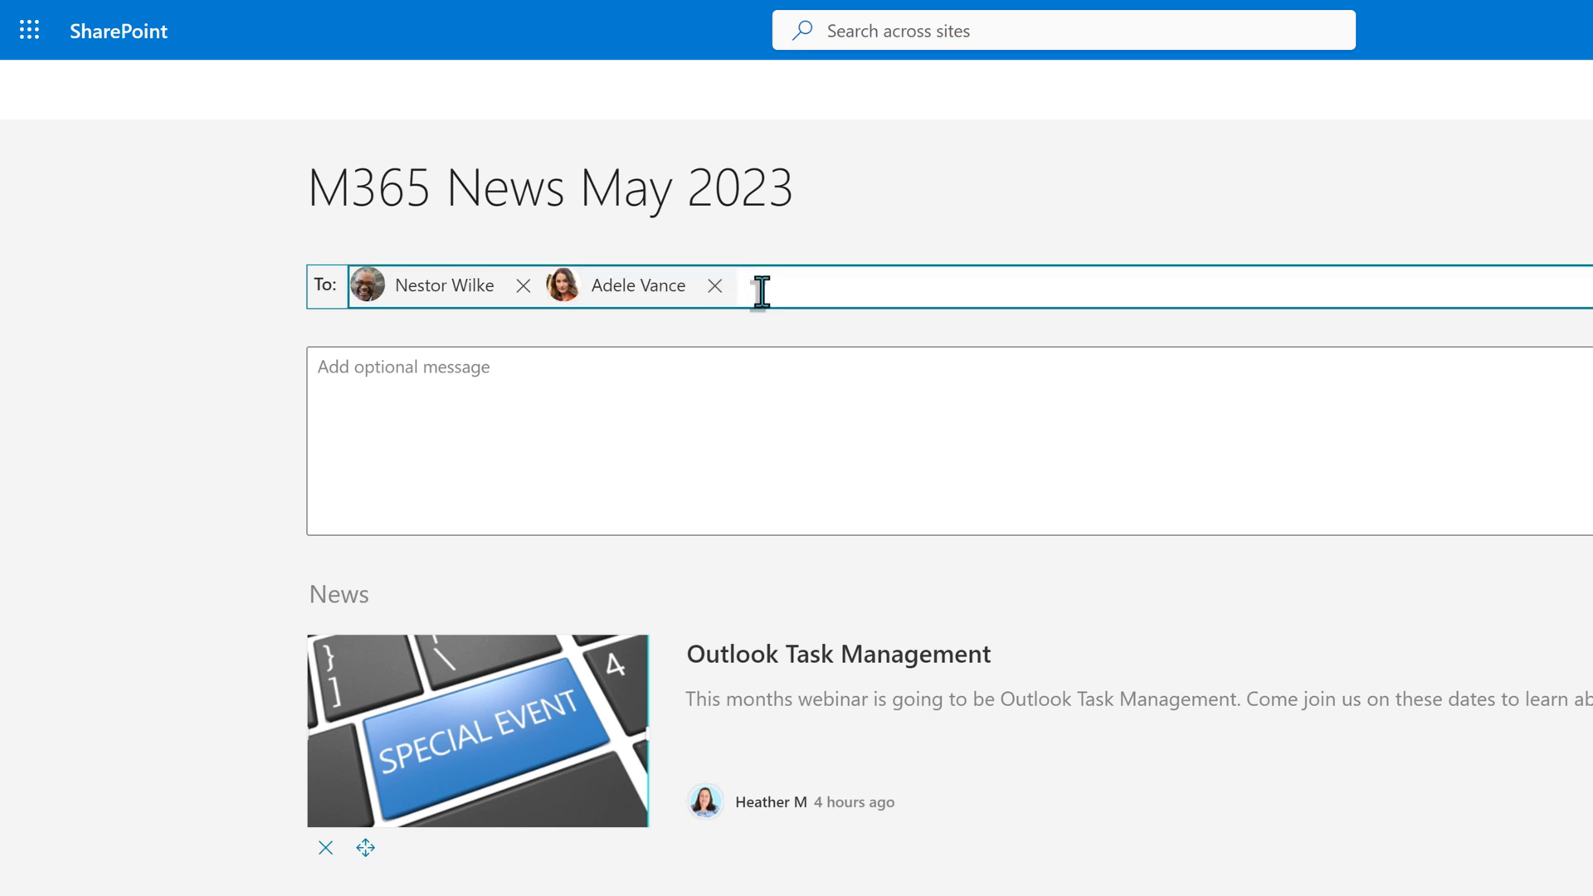
type("Heather M")
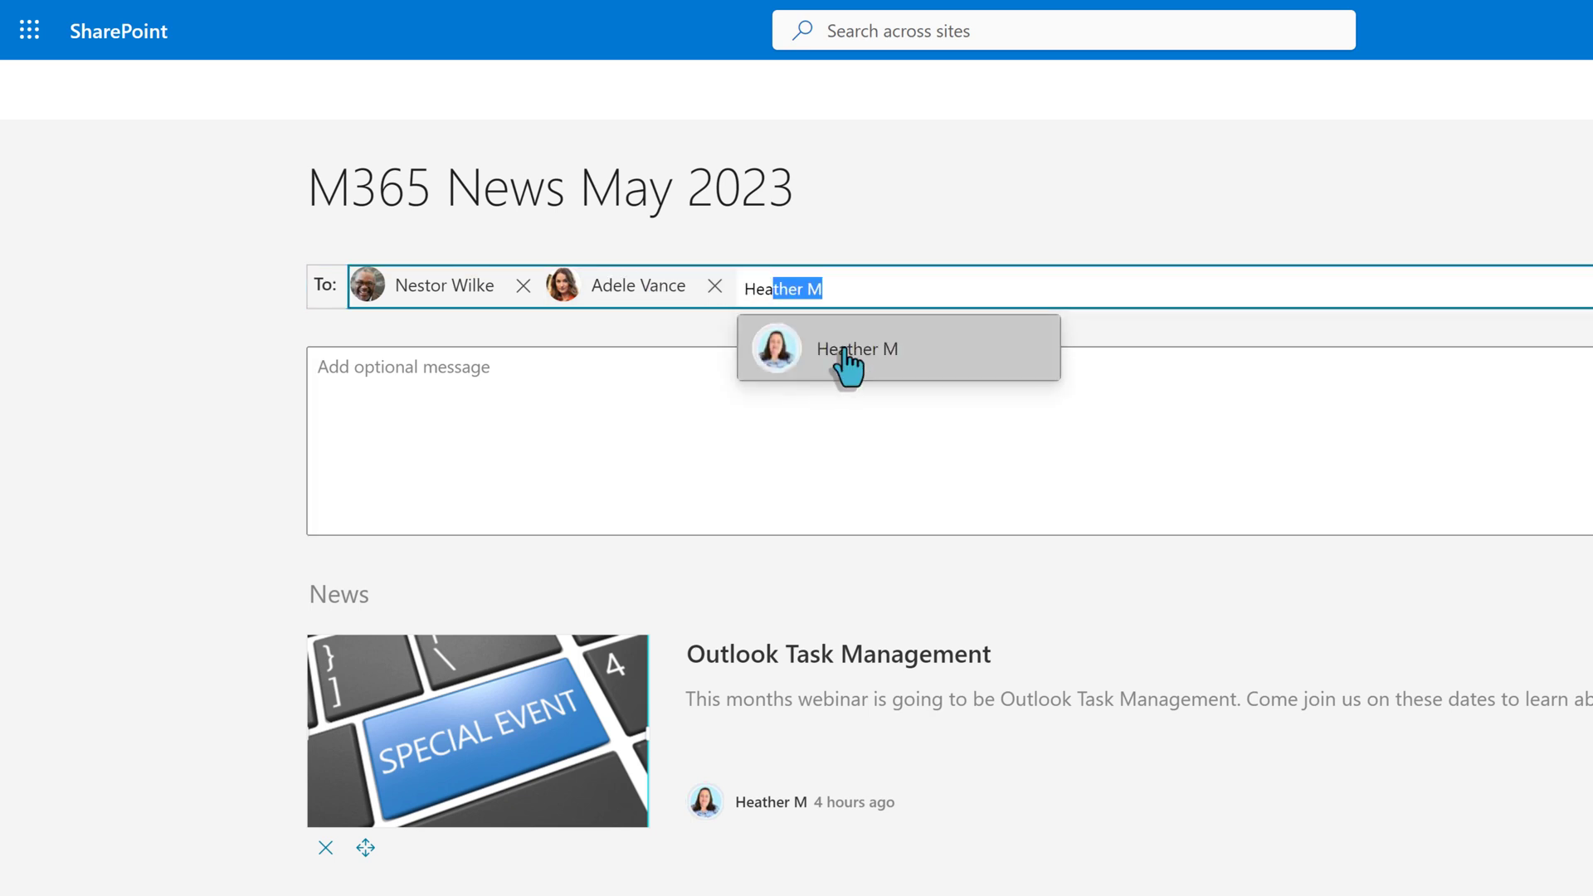
left_click(846, 363)
- Paste the intro message and rename the News heading to 'All things M365'
left_click(386, 419)
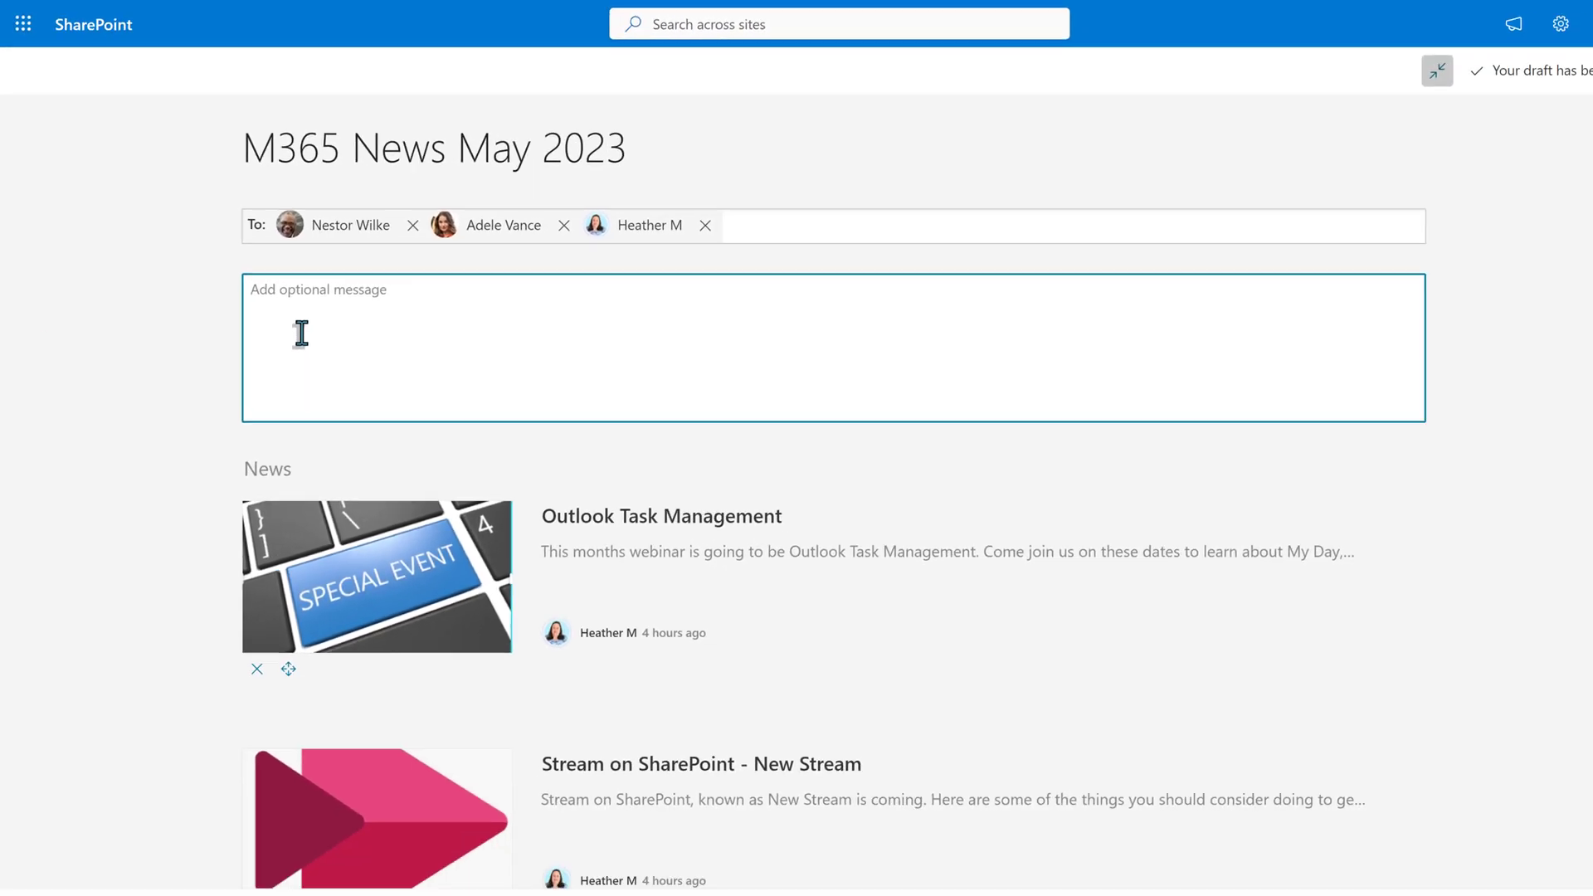
type("You are receiving this email because you opted to receive the monthly Microsoft 365 News Digest. To read an individual news item click the title and the SharePoint page containing that news item will open. To see all news items on the M365 Information Hub, click go to site at the bottom of the email.")
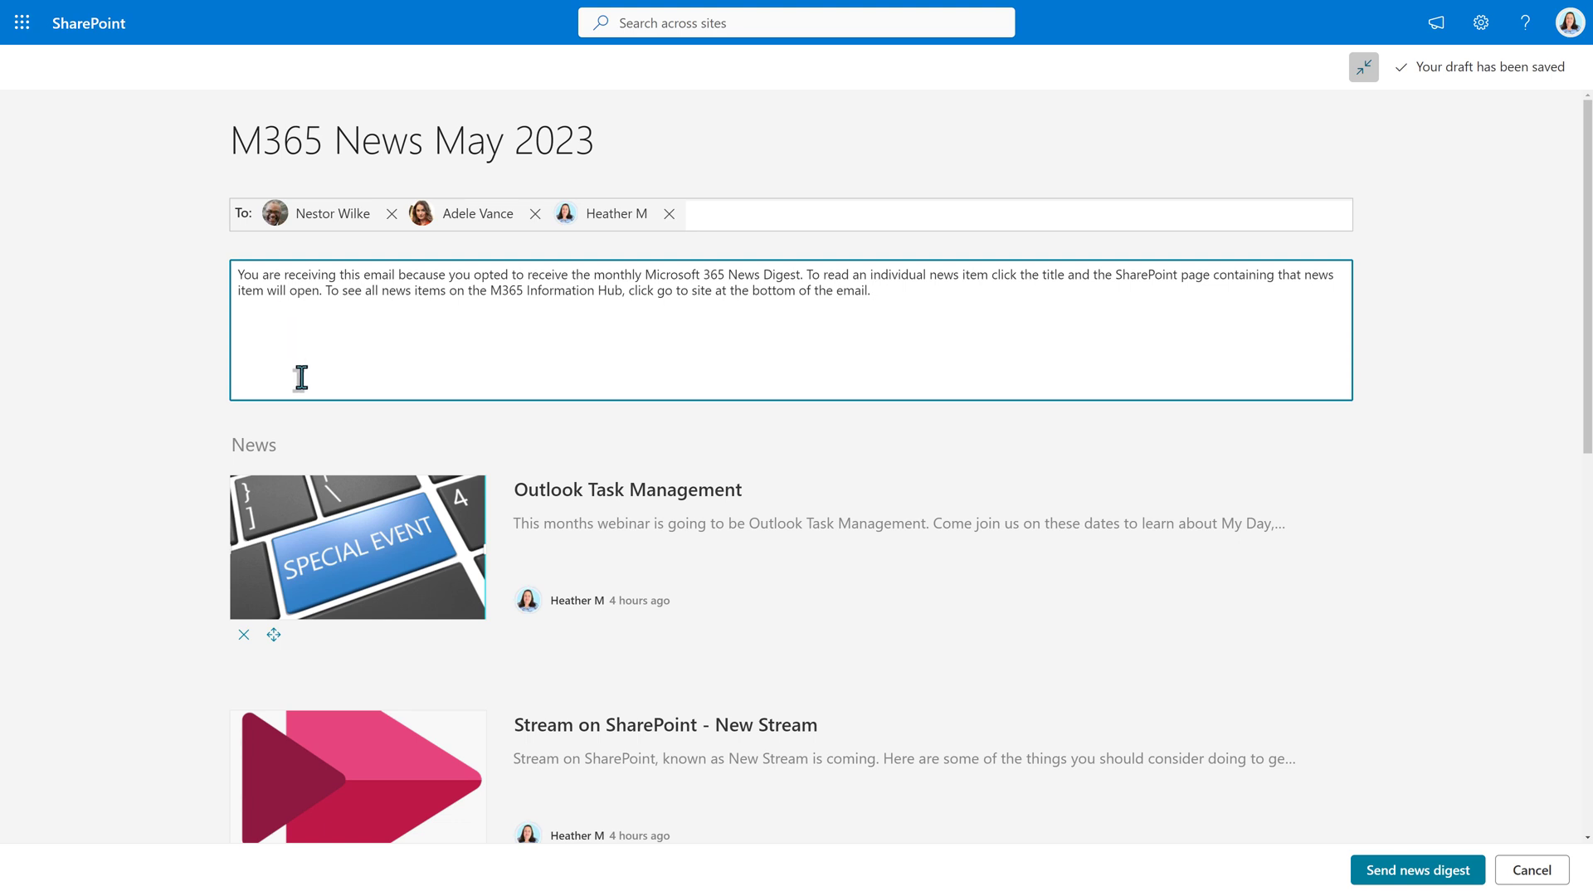
double_click(271, 440)
type("All things M365")
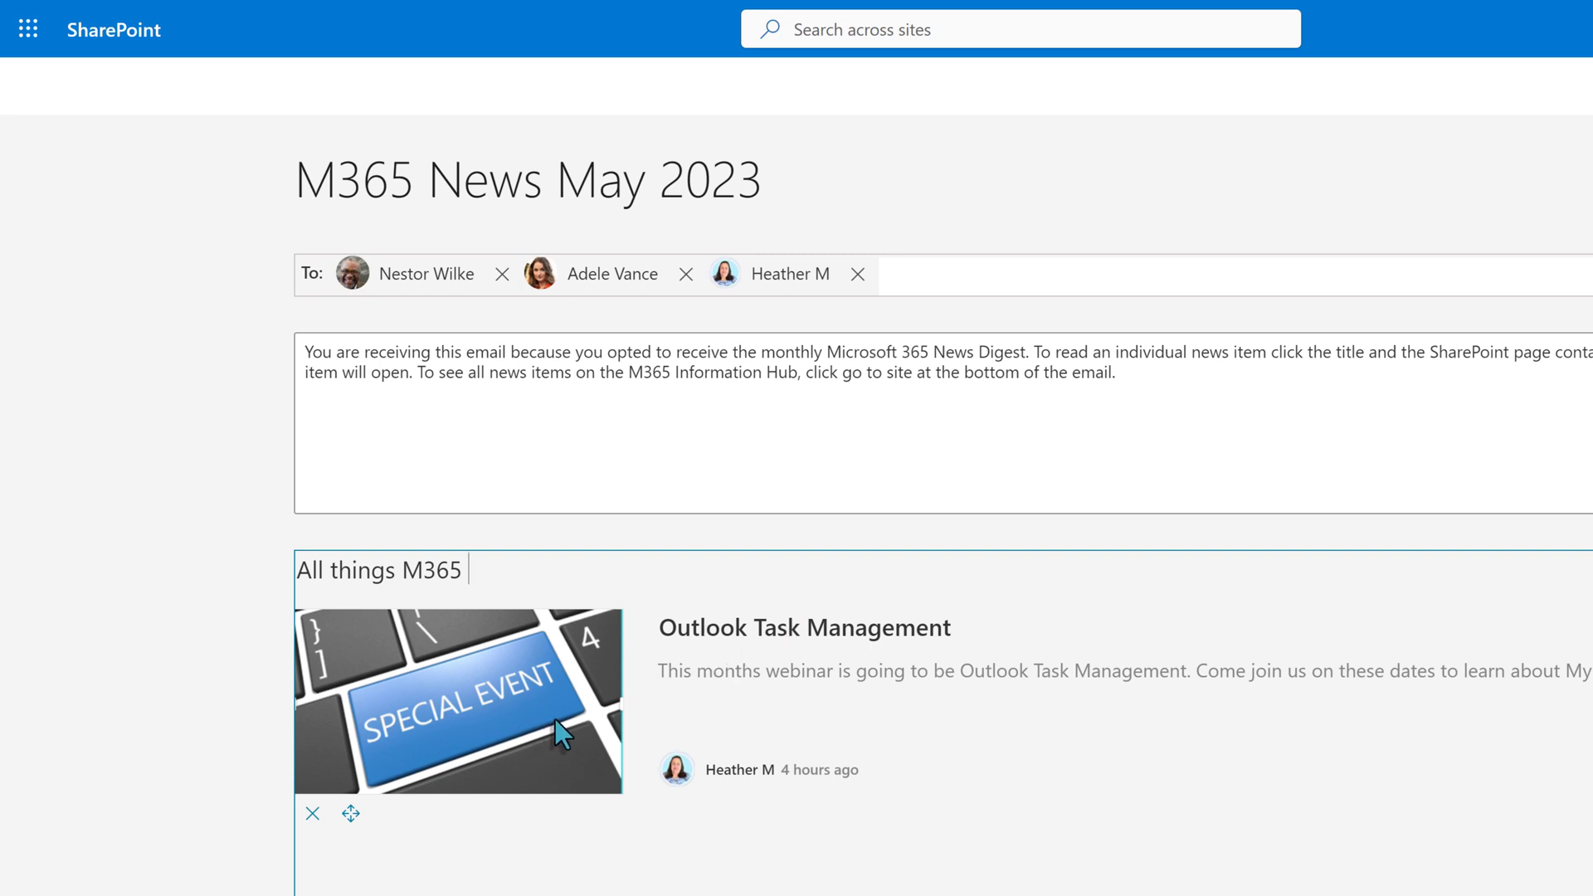
- Remove the 'Testing the news Boost.' post from the digest
scroll(493, 832, "down", 8)
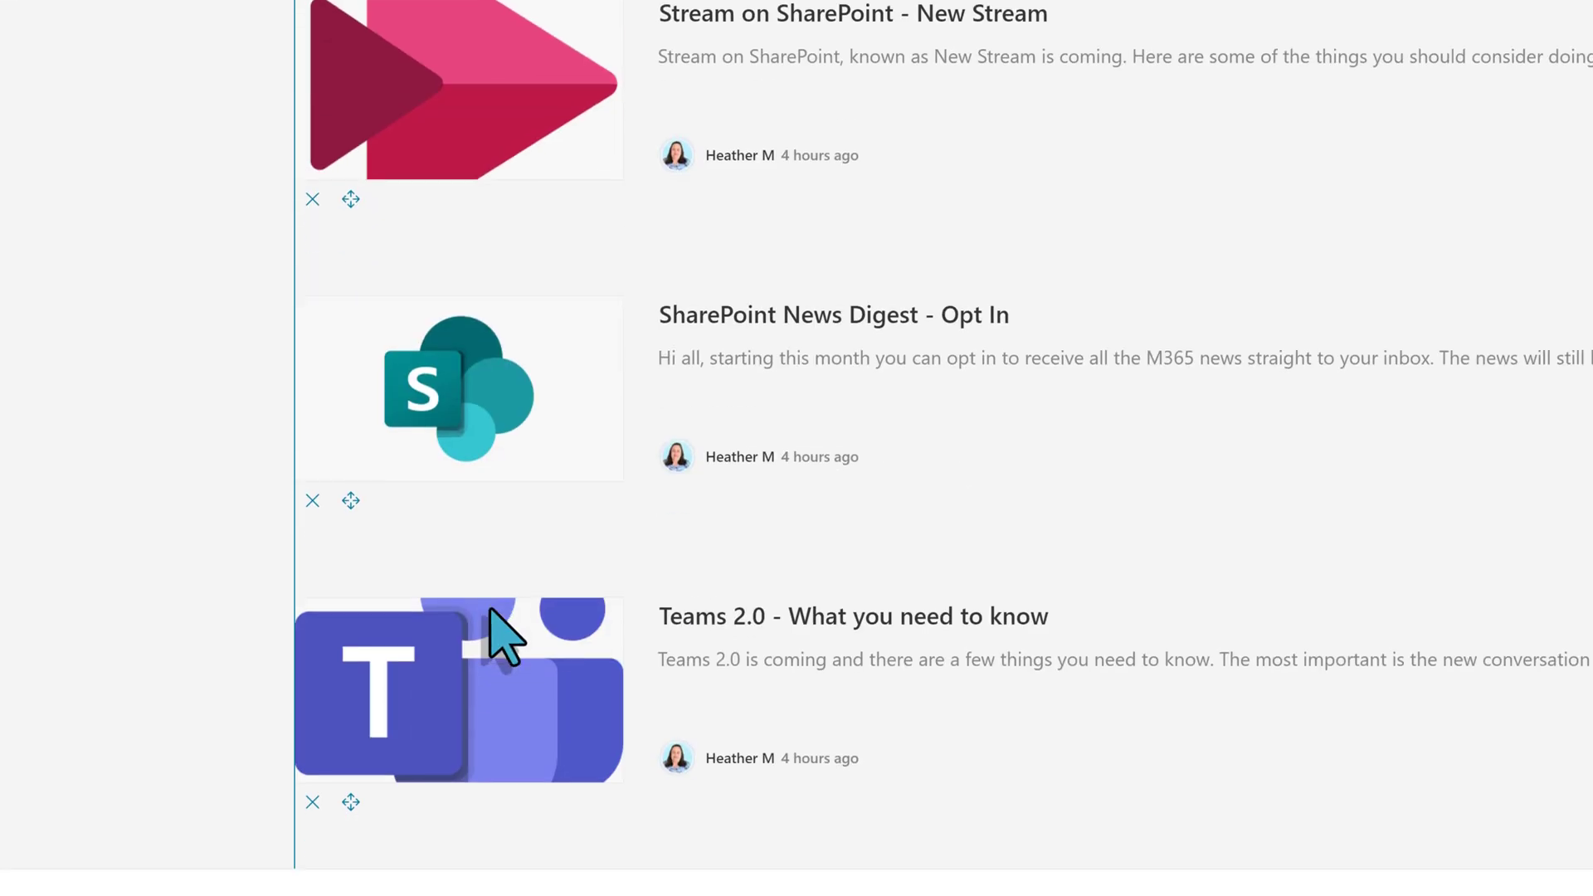
scroll(502, 634, "down", 4)
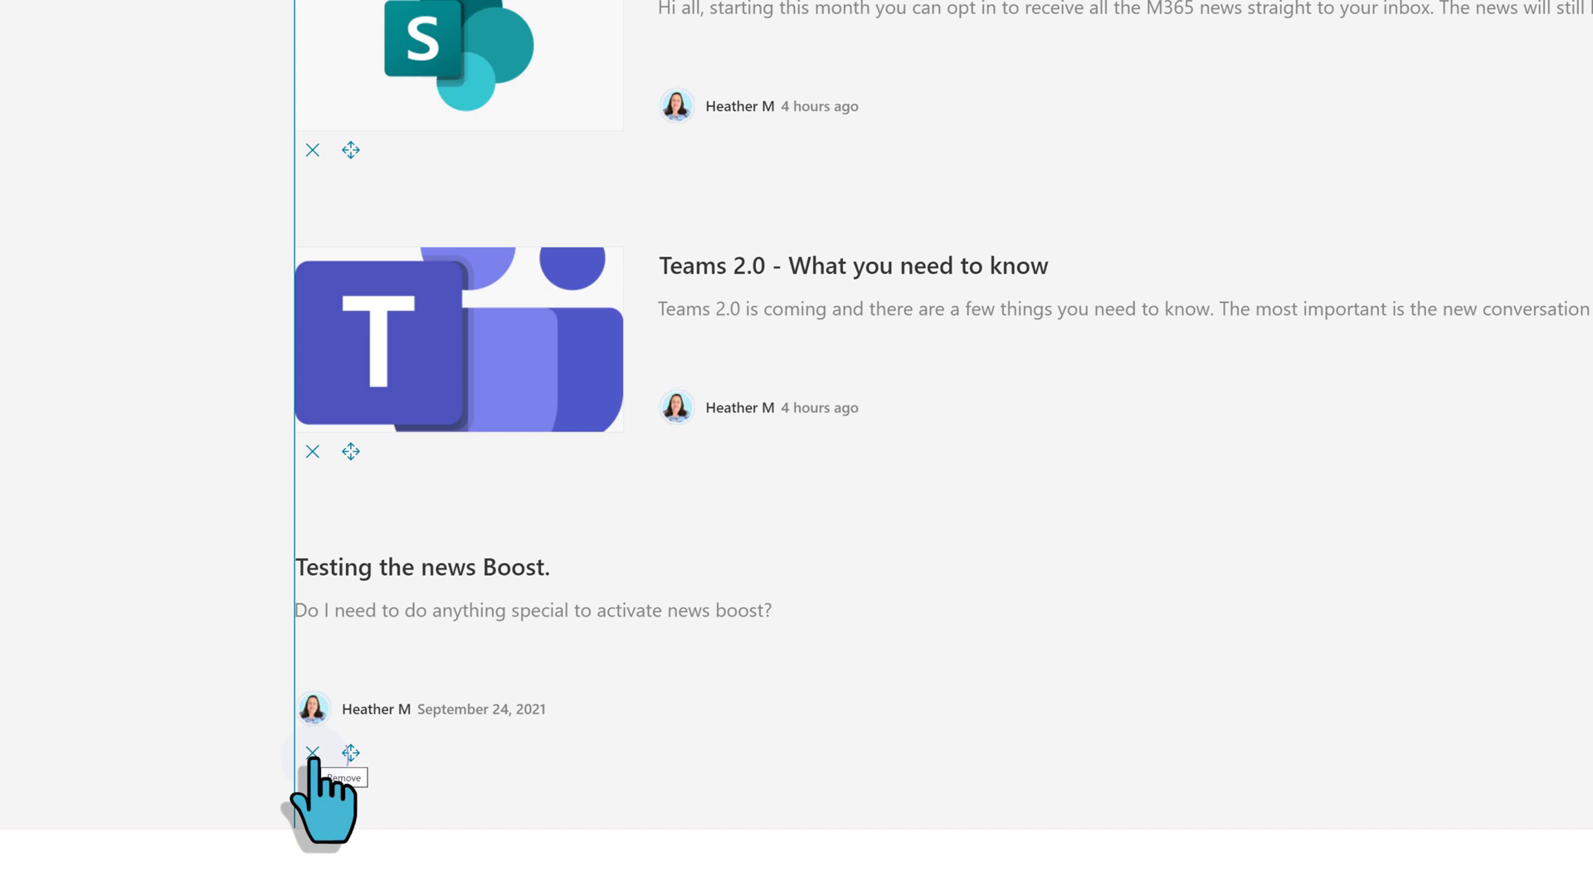
left_click(313, 754)
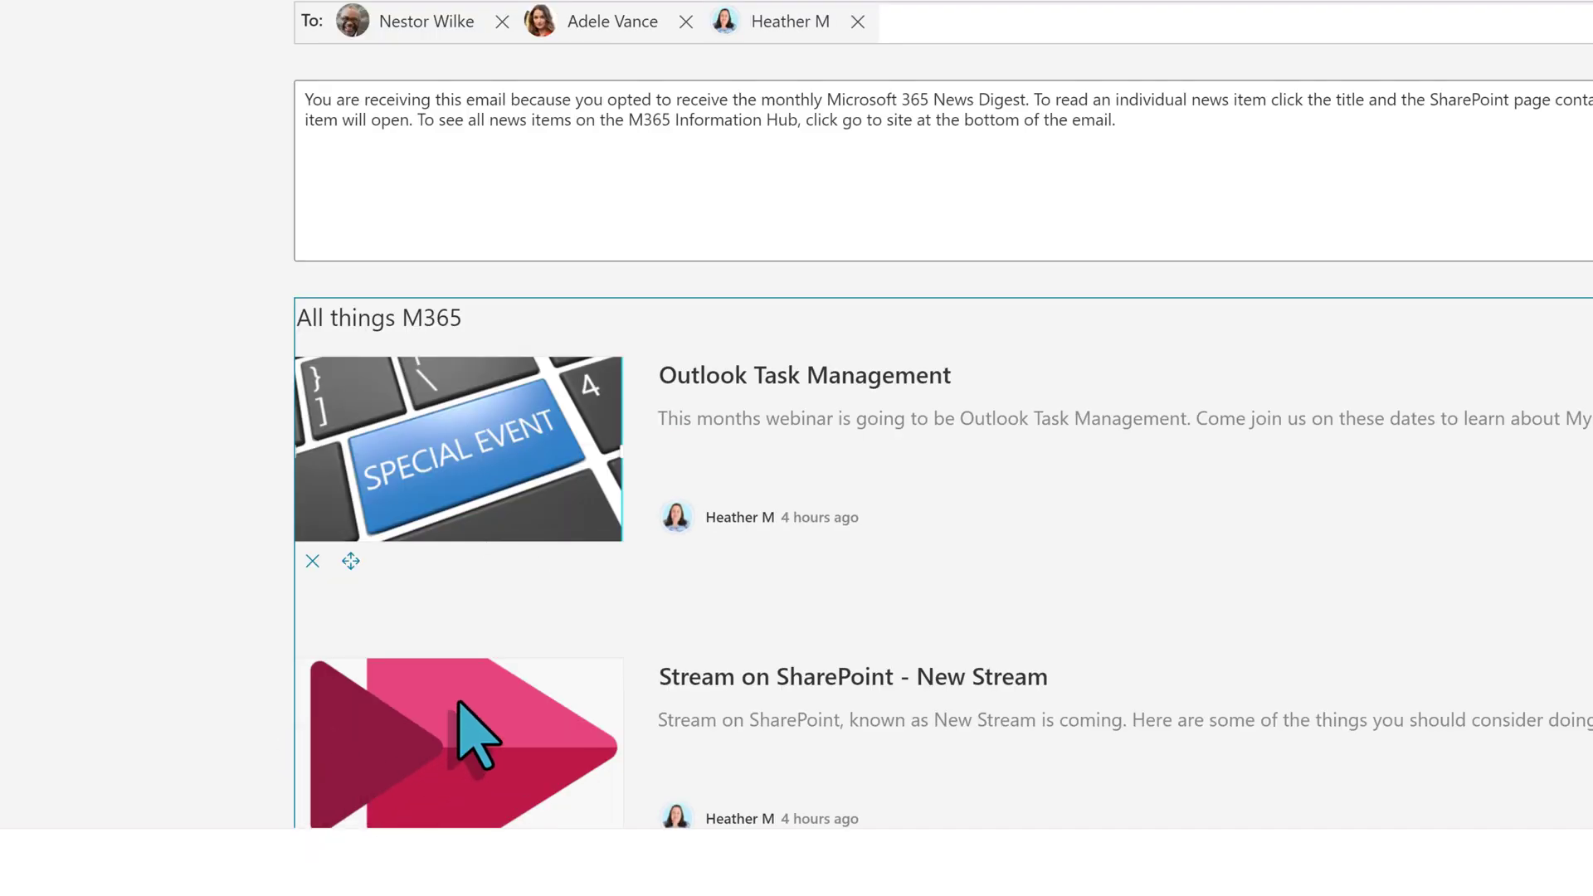
- Move Teams 2.0 to the top and Stream on SharePoint second, then send the digest
scroll(458, 703, "down", 2)
scroll(459, 704, "down", 7)
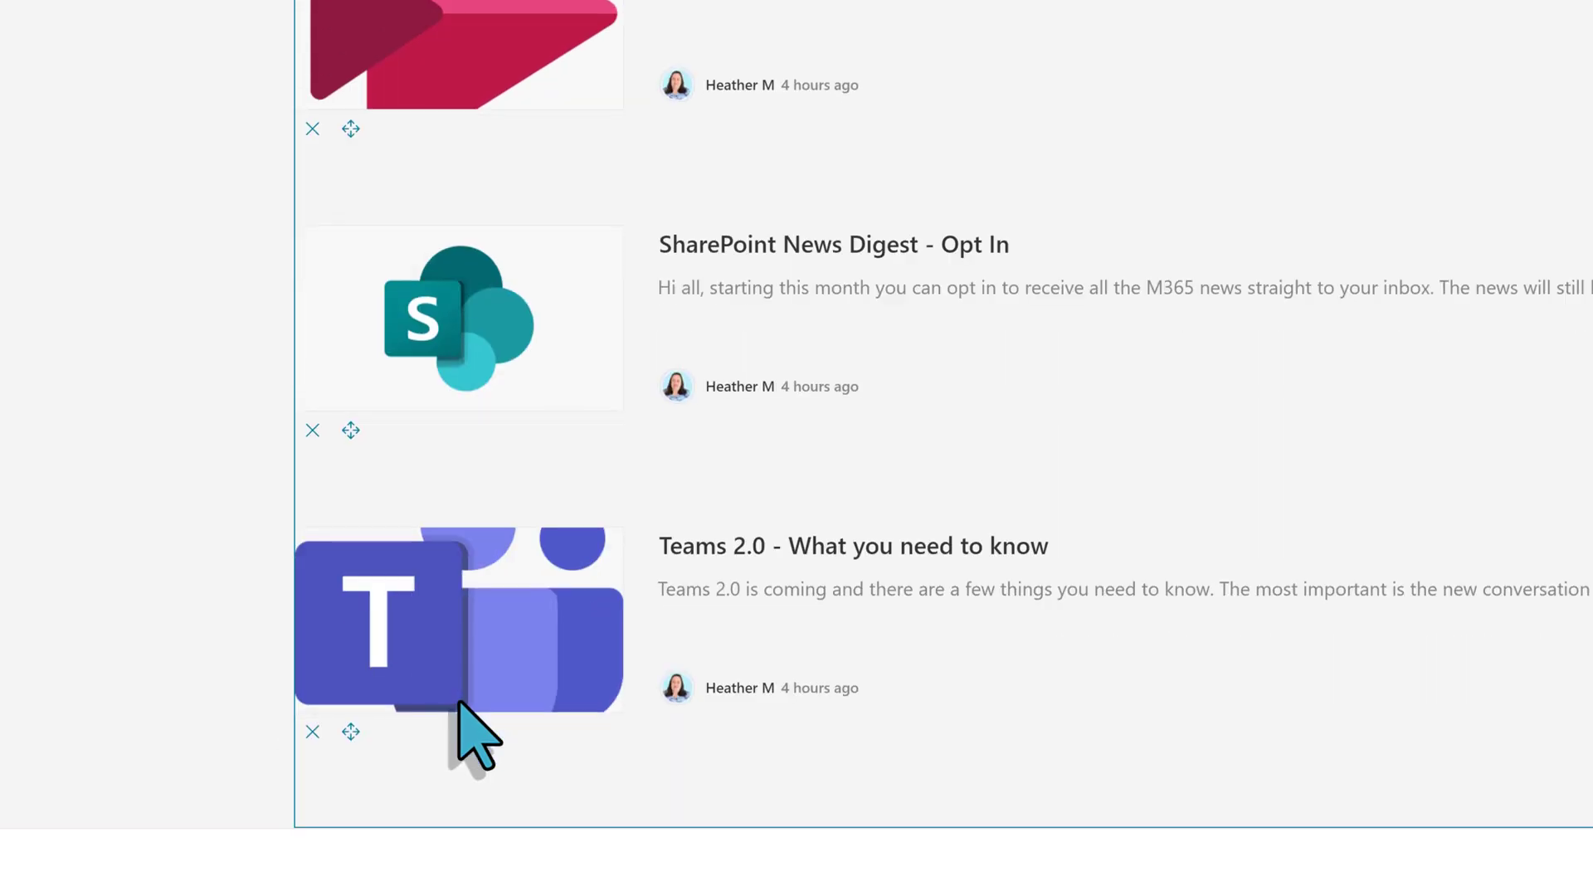
left_click_drag(368, 731, 360, 657)
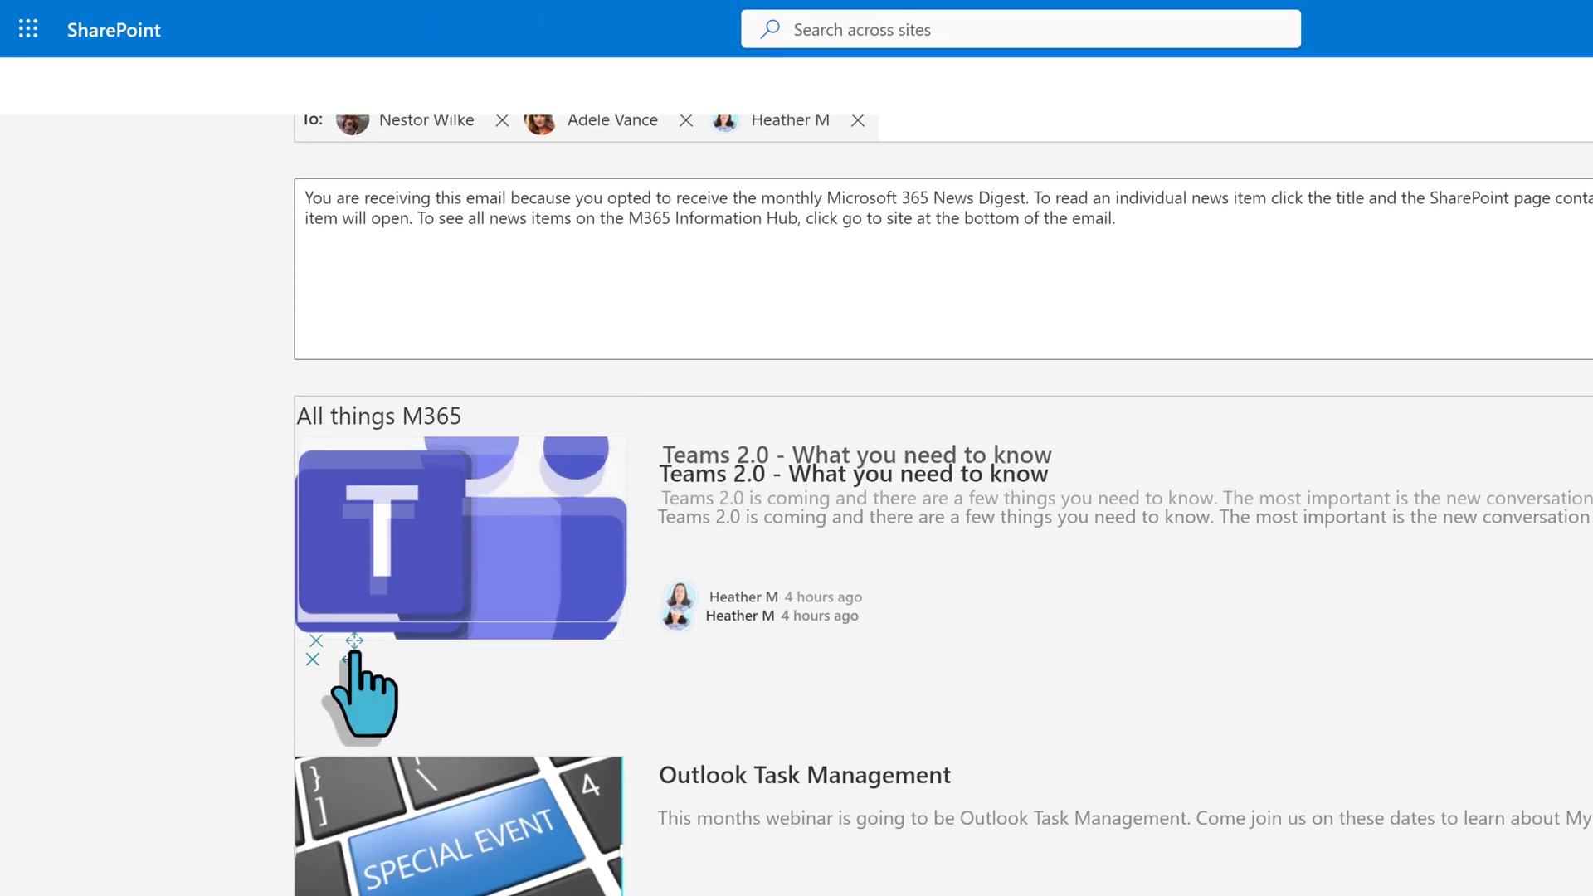
scroll(533, 853, "down", 3)
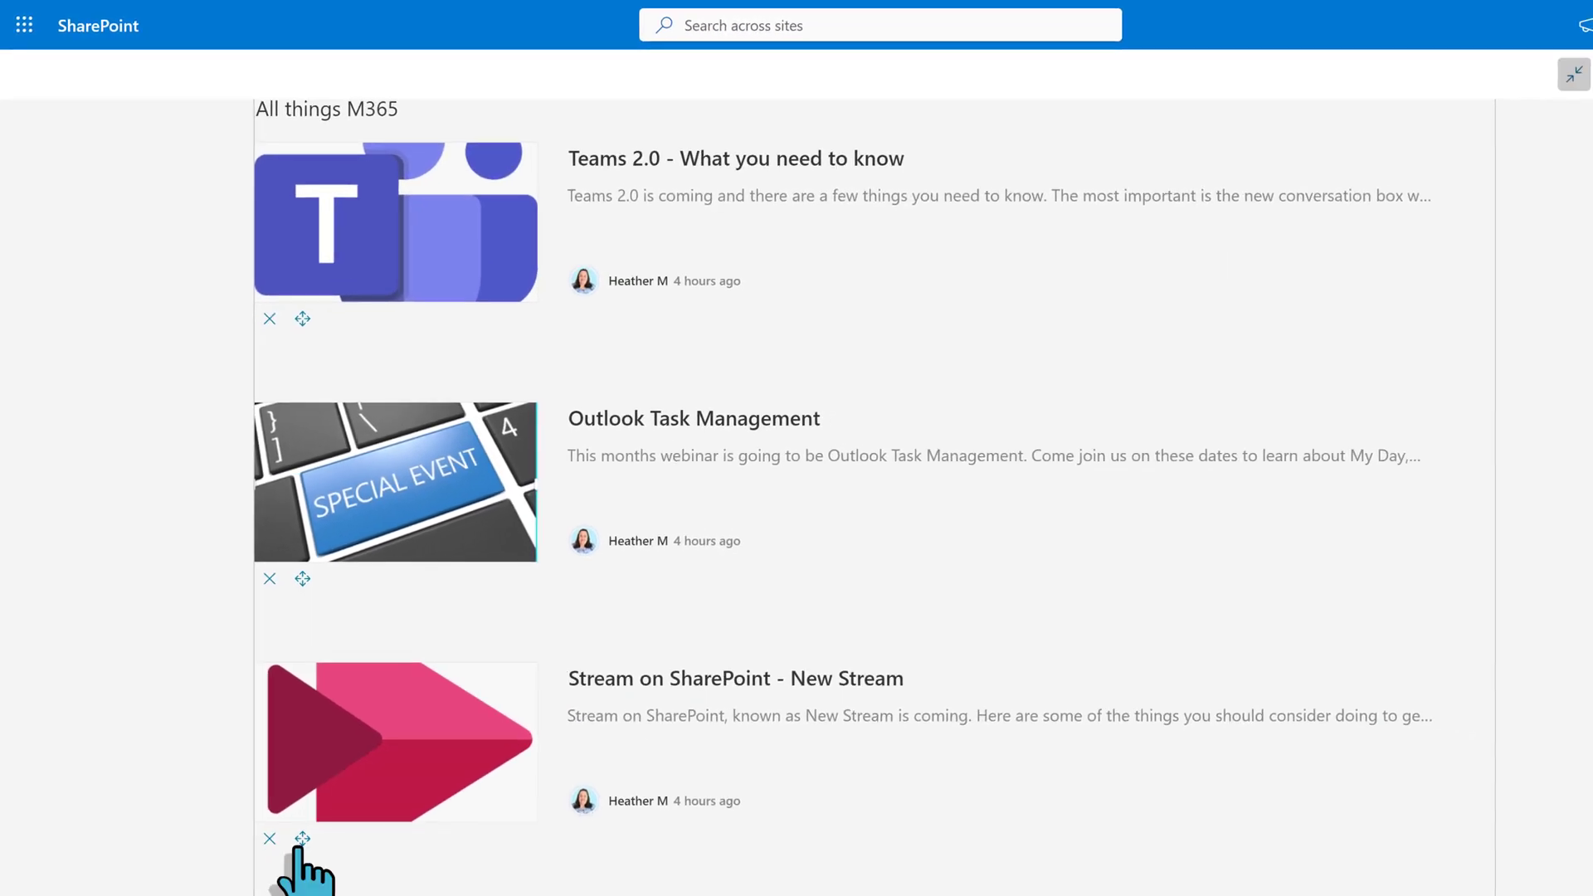
left_click_drag(302, 842, 363, 564)
scroll(402, 579, "up", 5)
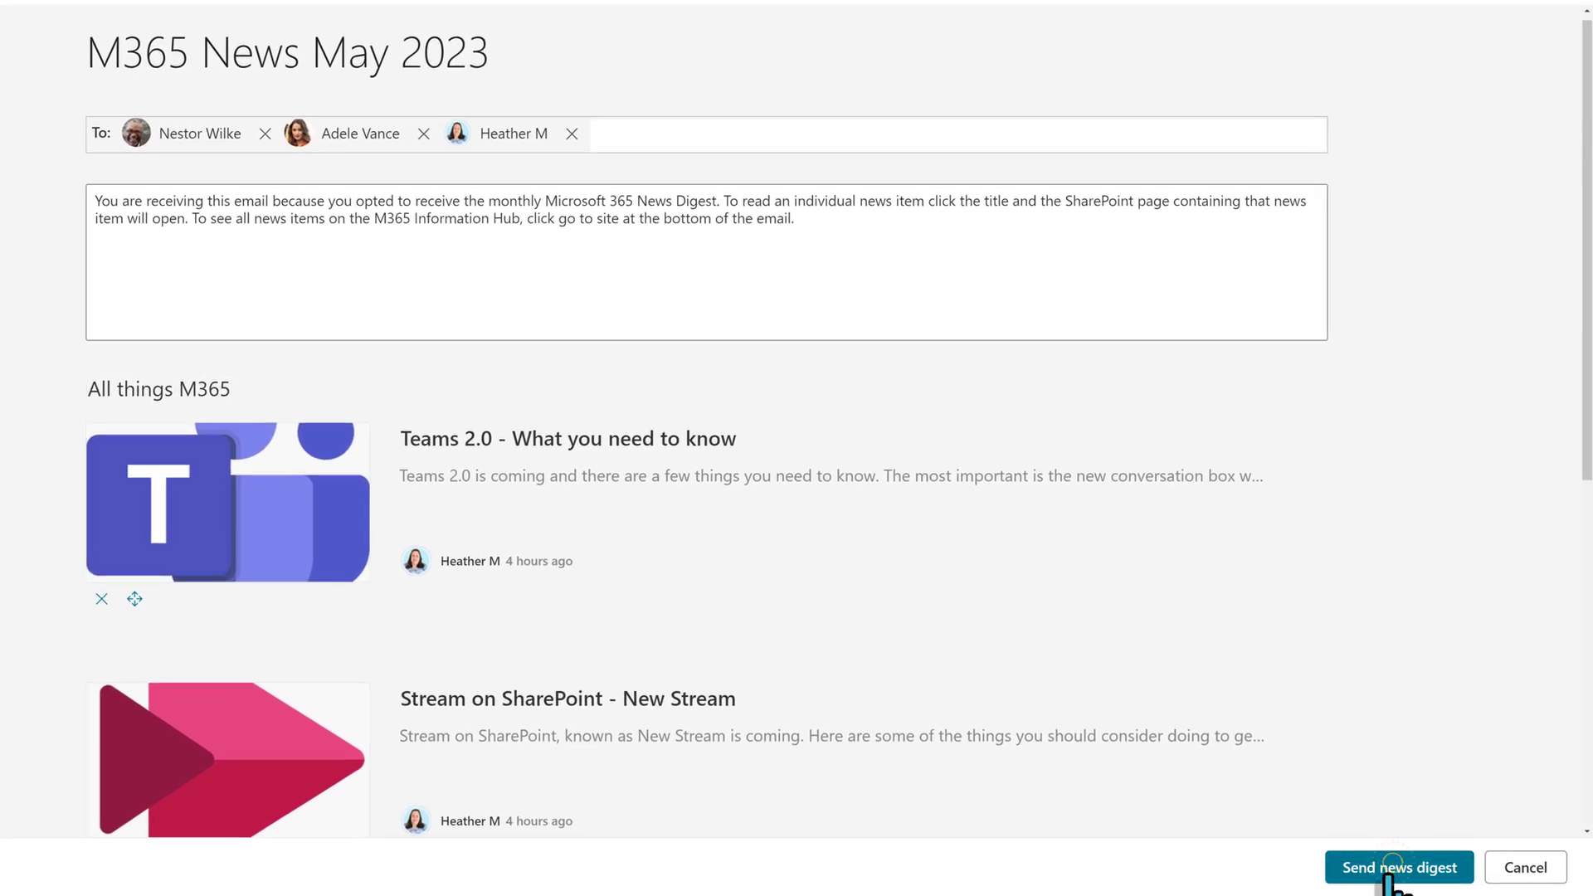
left_click(1391, 869)
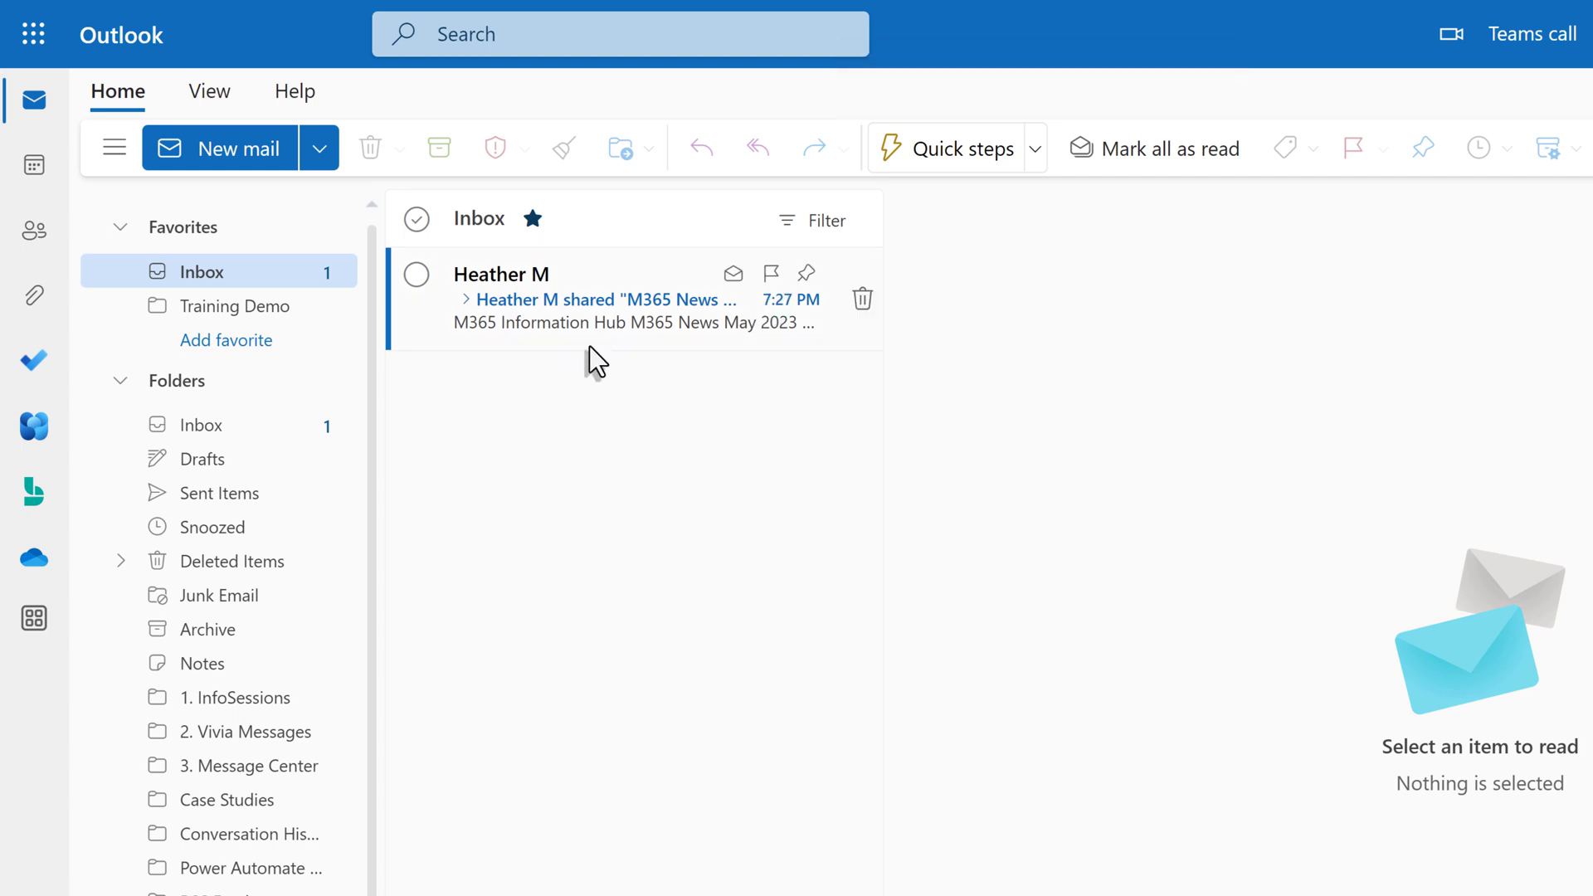
- Open the 'M365 News May 2023' email in the Inbox and scroll through its news items
left_click(610, 322)
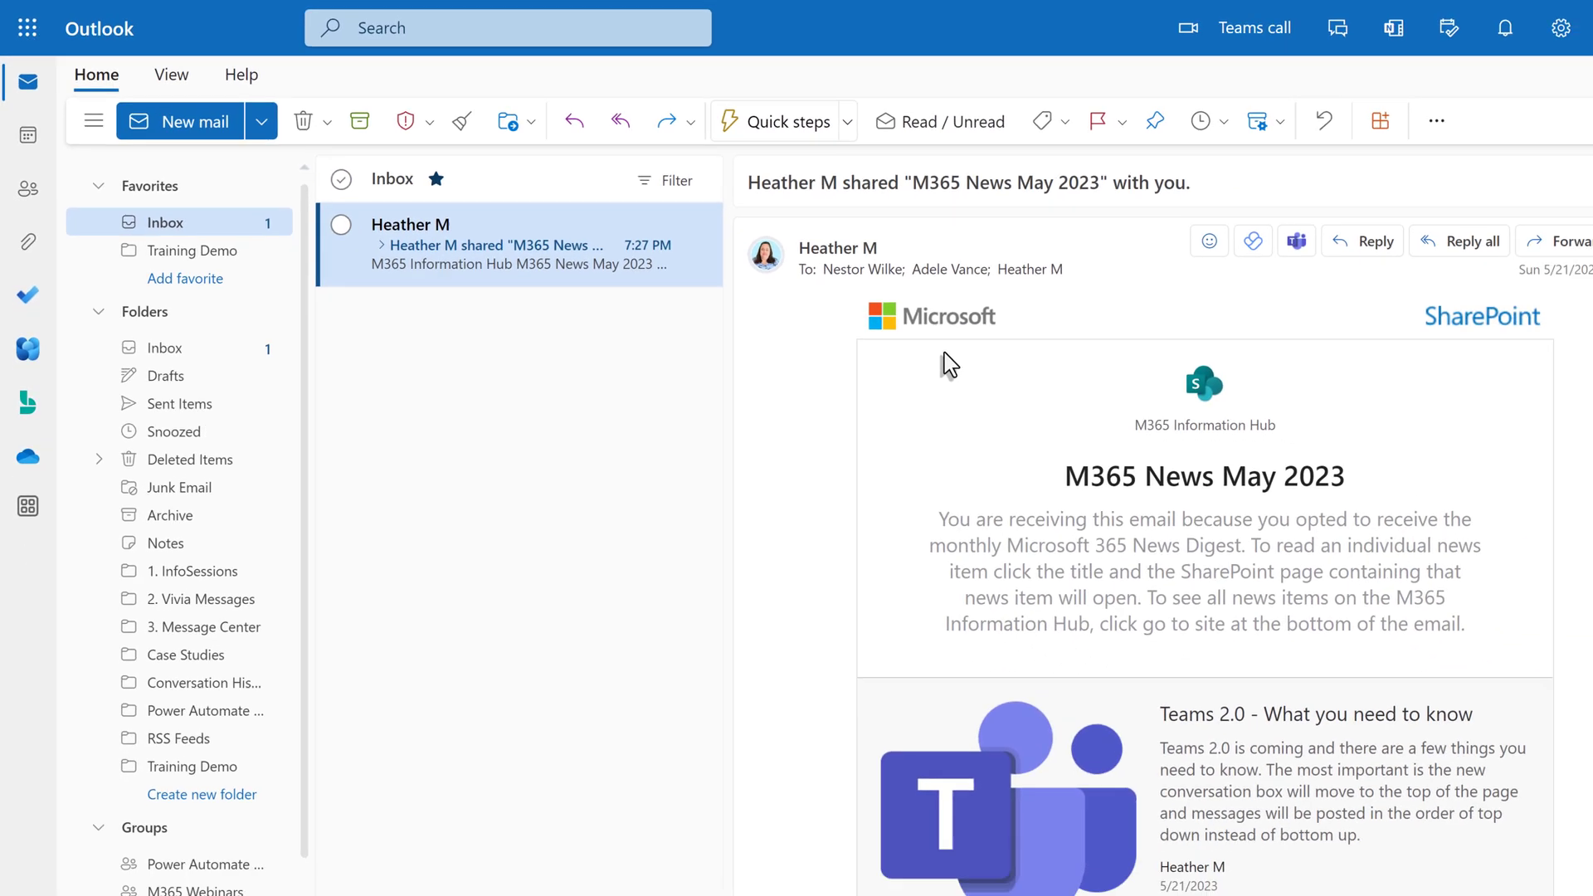
scroll(995, 514, "down", 3)
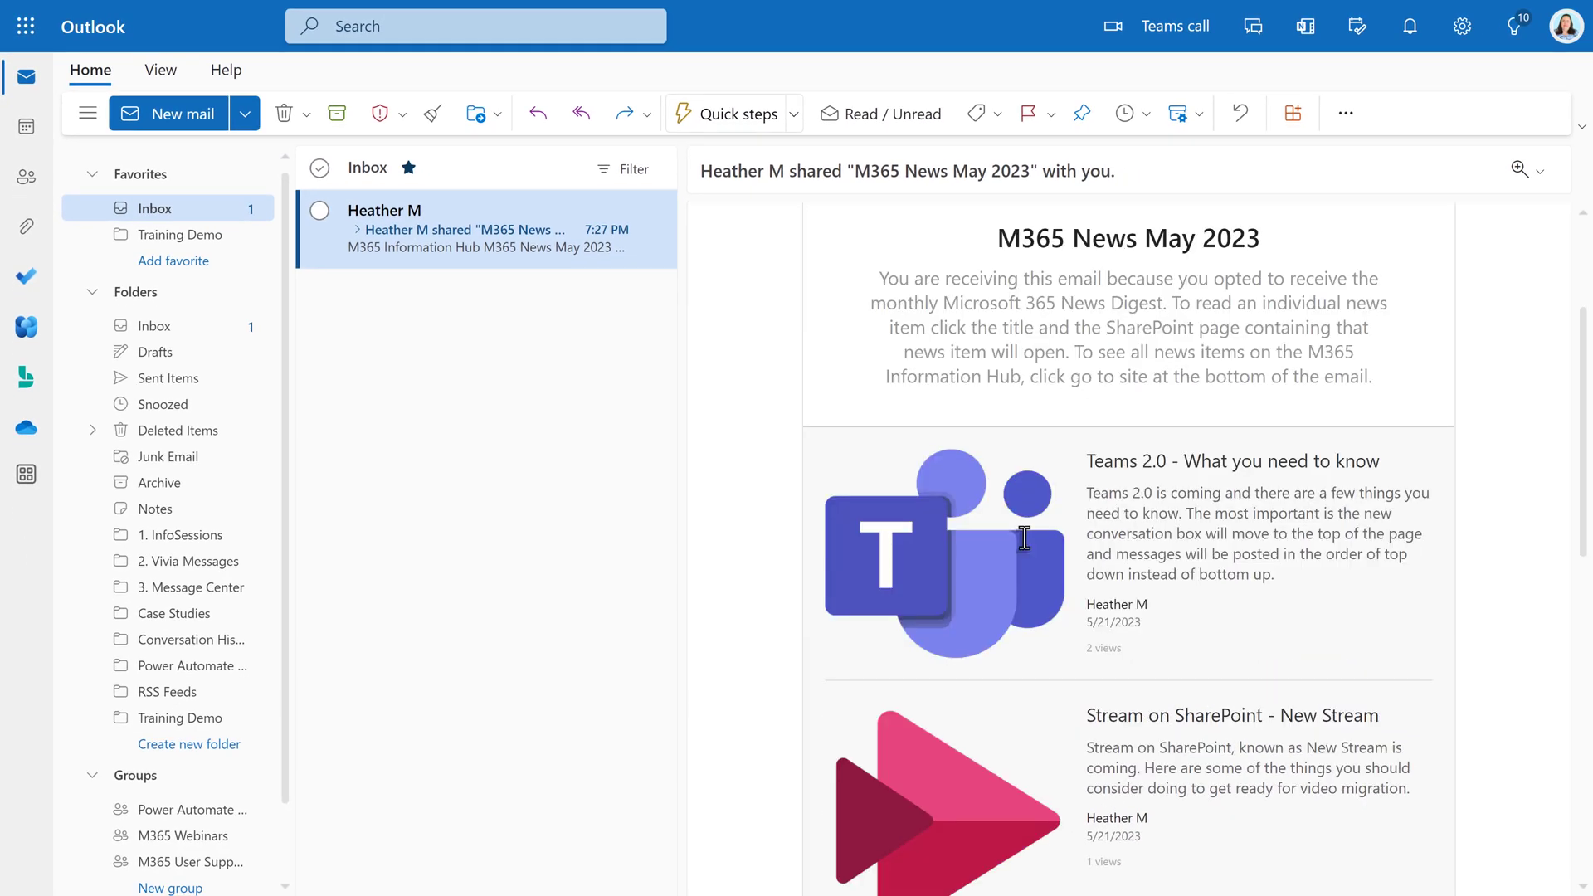
scroll(1026, 550, "down", 8)
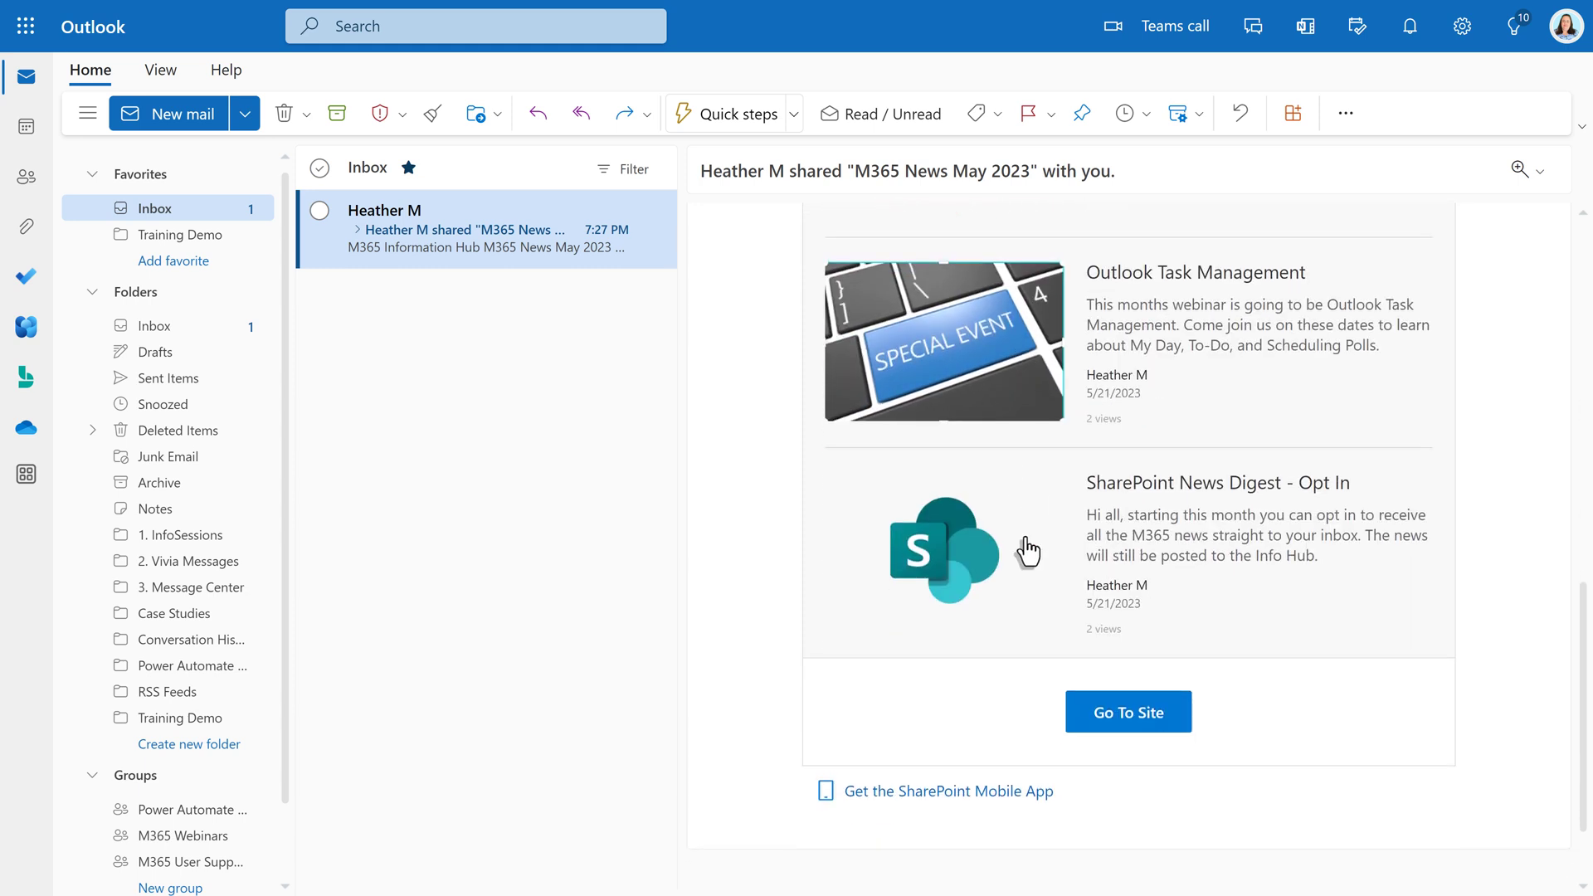
scroll(1026, 547, "up", 3)
scroll(1026, 539, "up", 5)
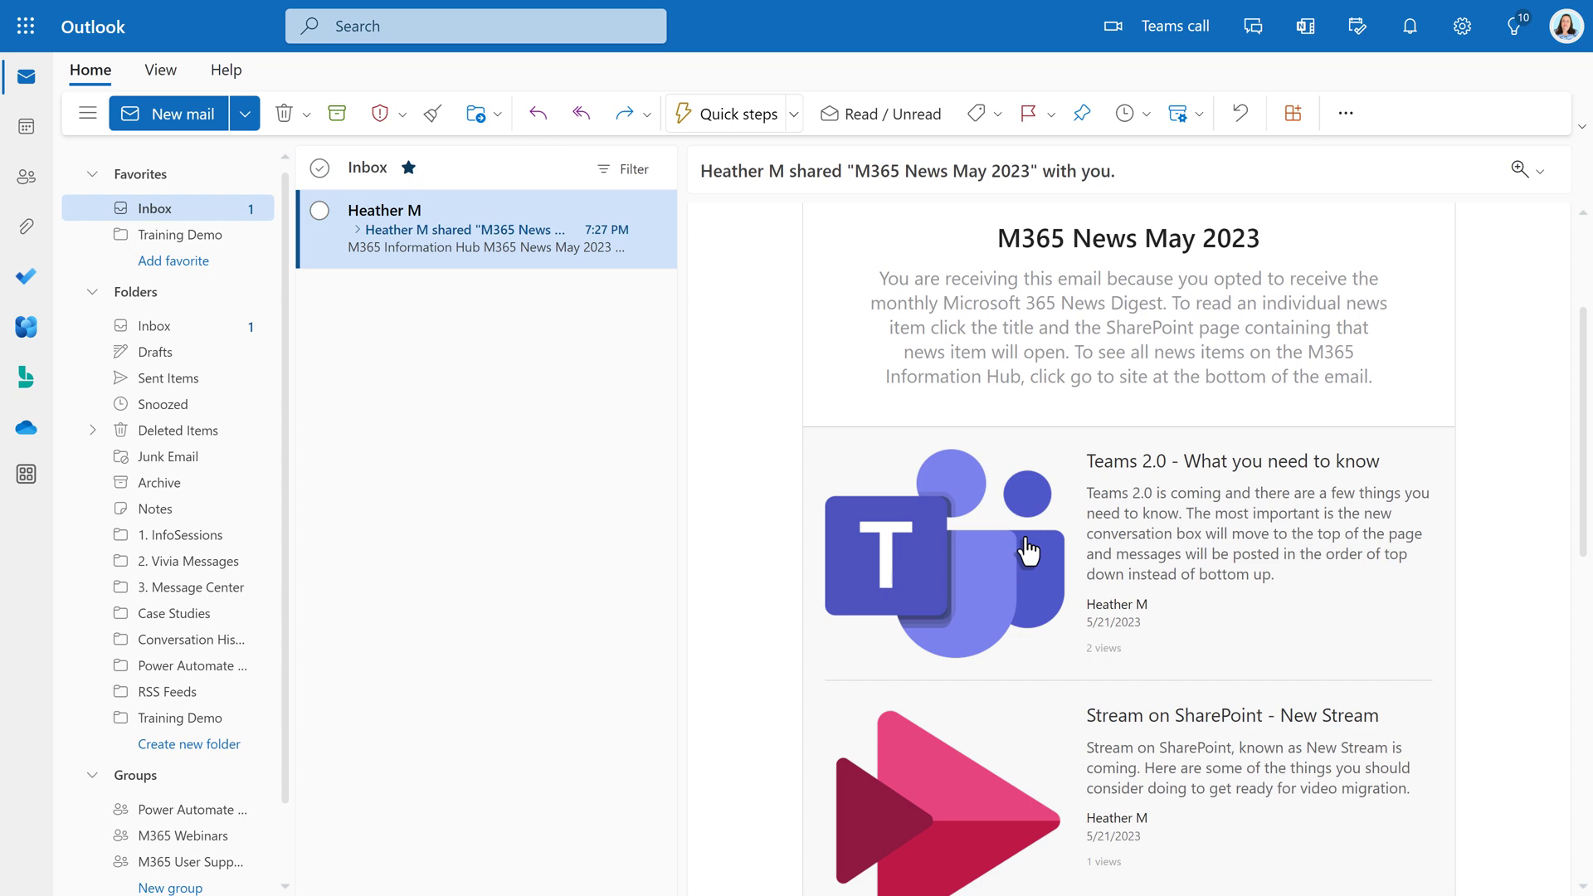
scroll(1026, 550, "up", 1)
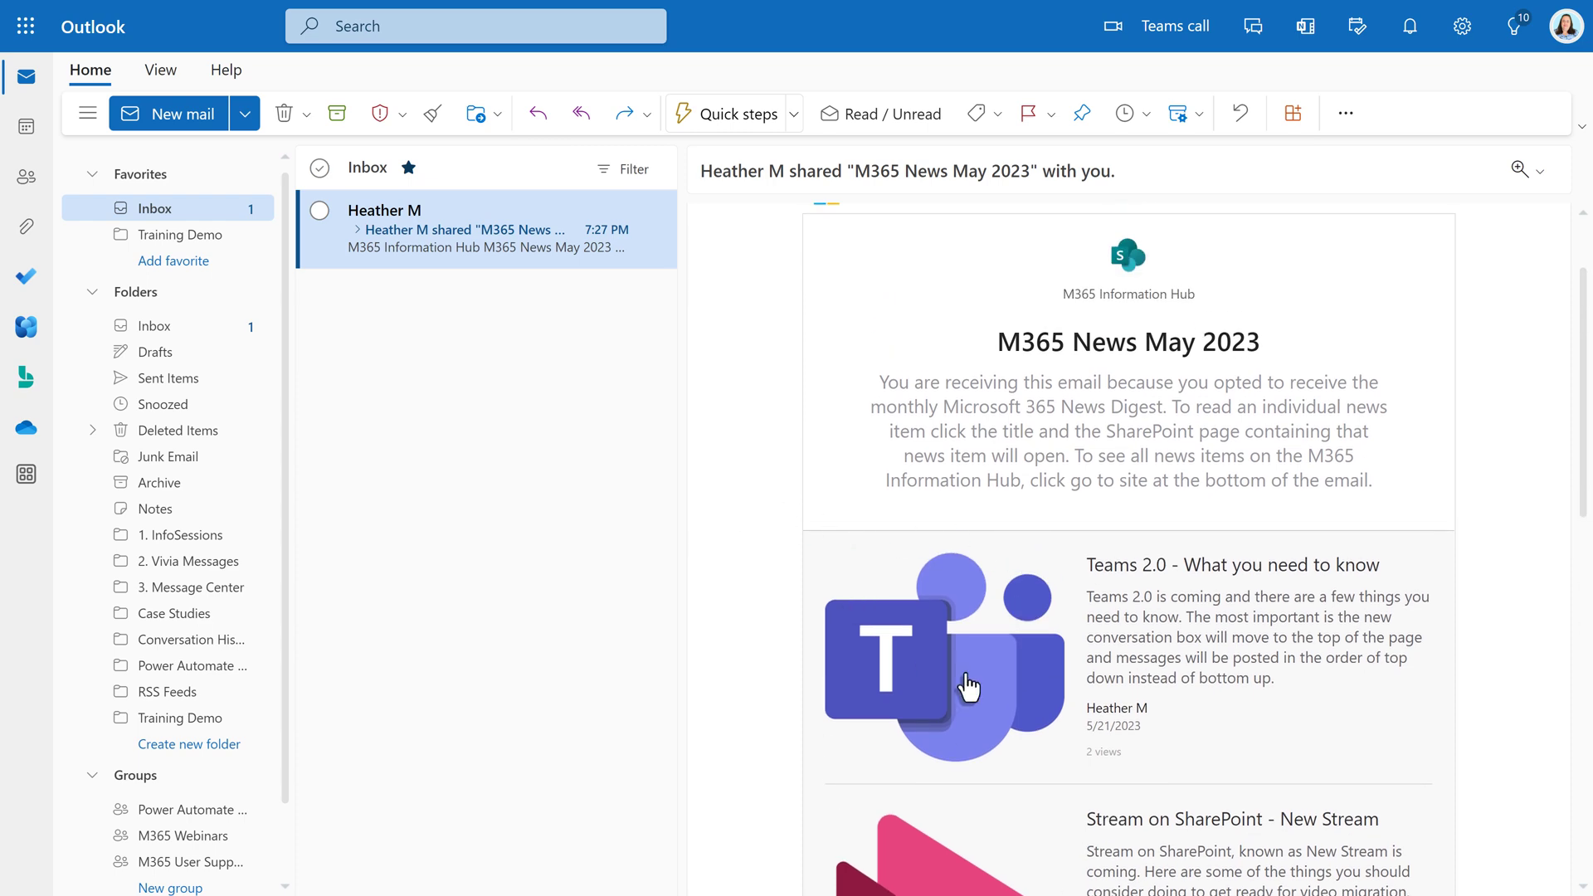
- Enlarge the Teams 2.0 image, then open and close the Teams 2.0 article
left_click(932, 674)
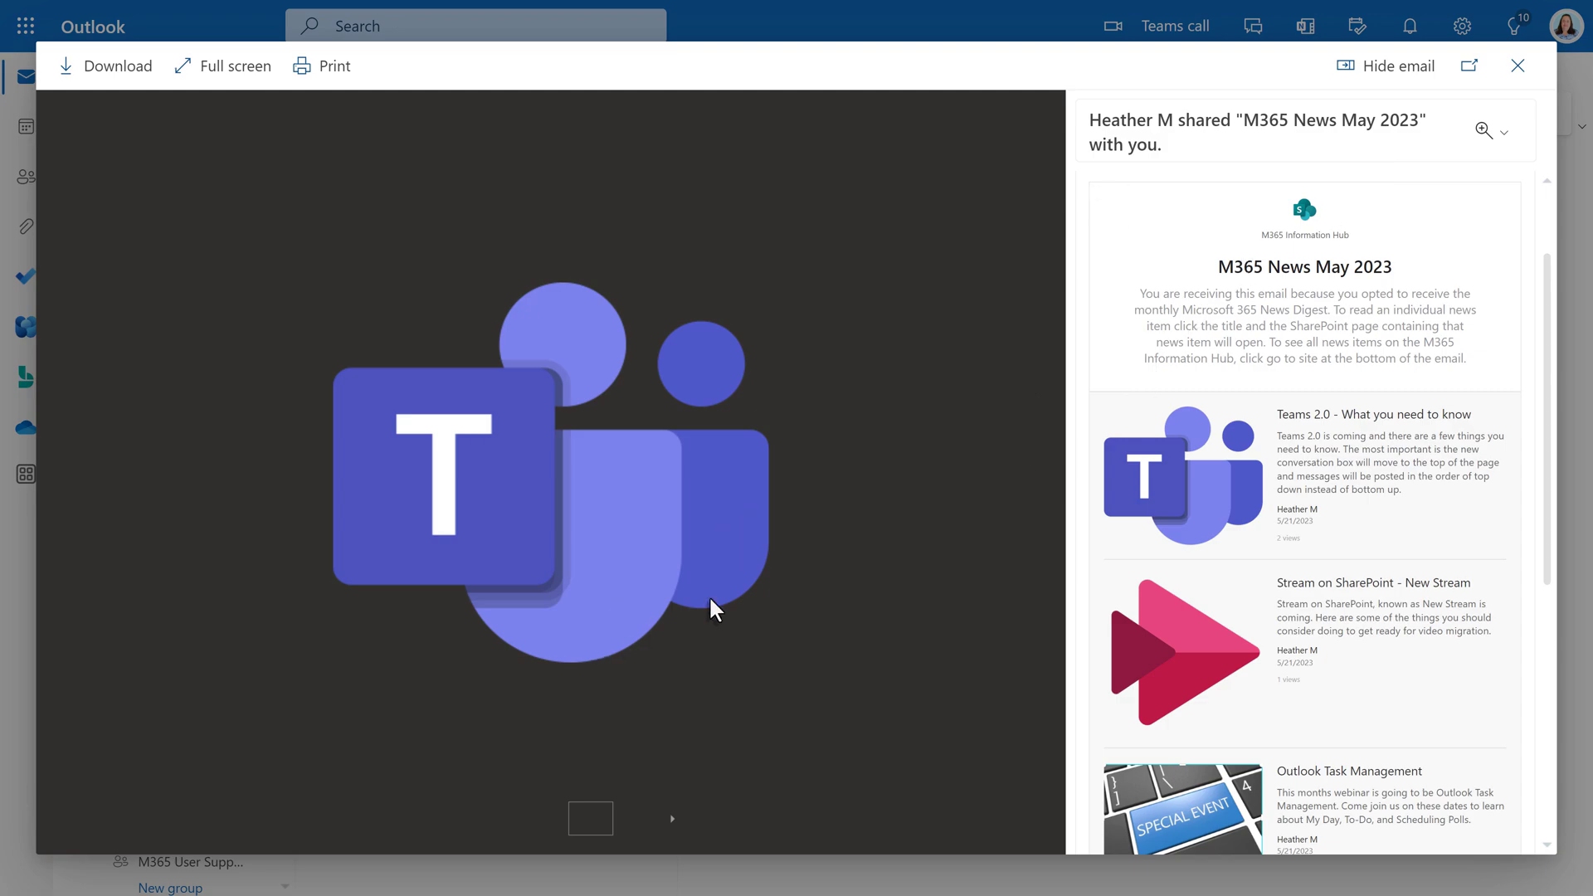
key("Escape")
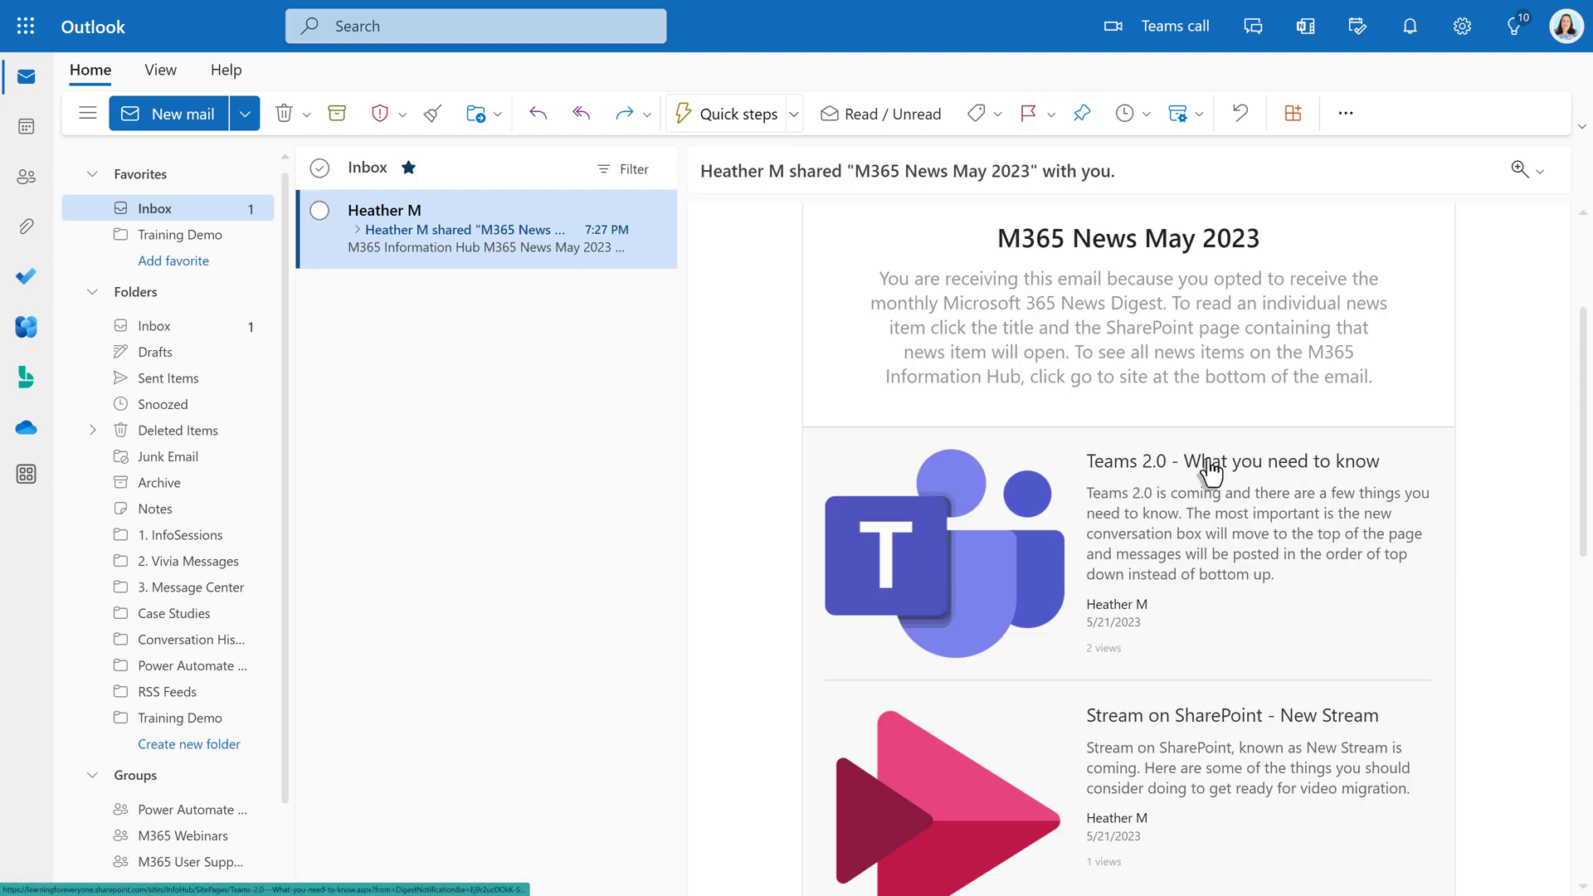
left_click(1296, 469)
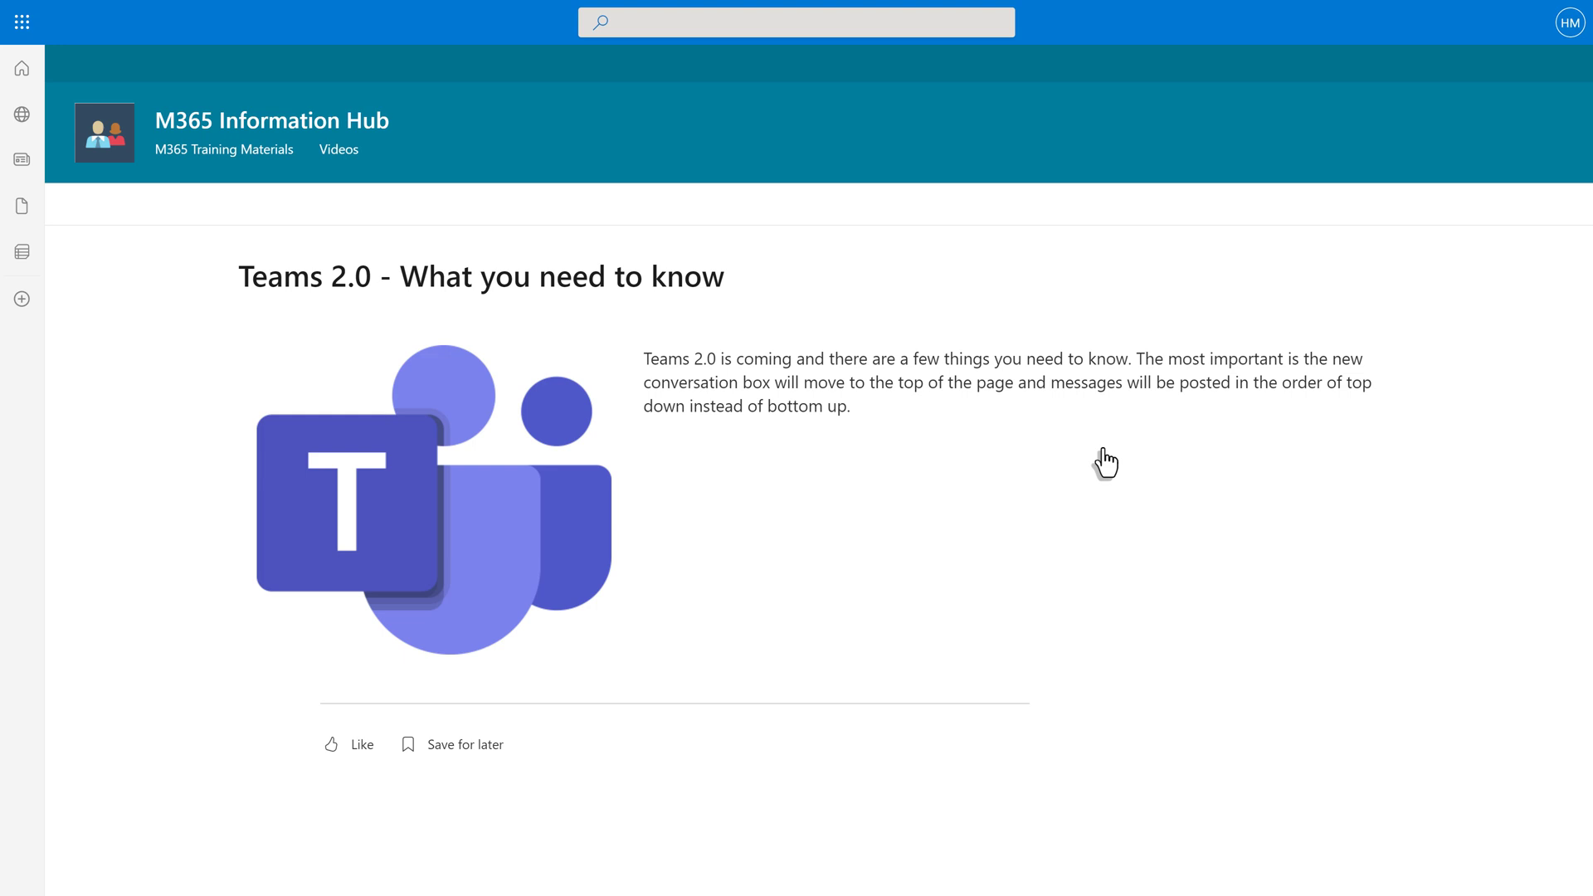
key("ctrl+w")
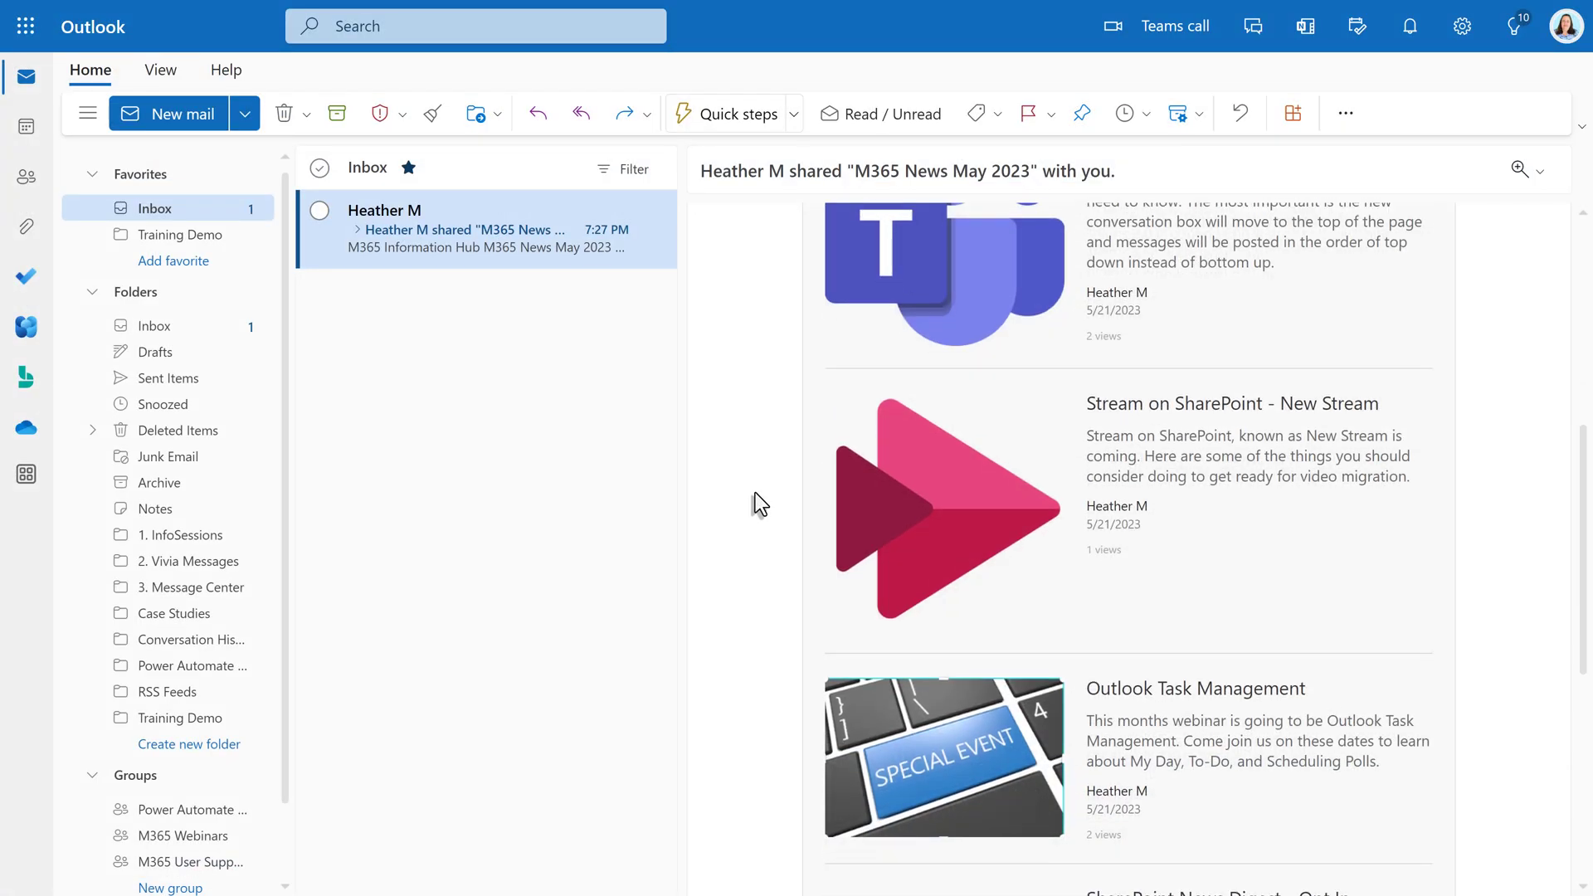
scroll(748, 521, "down", 8)
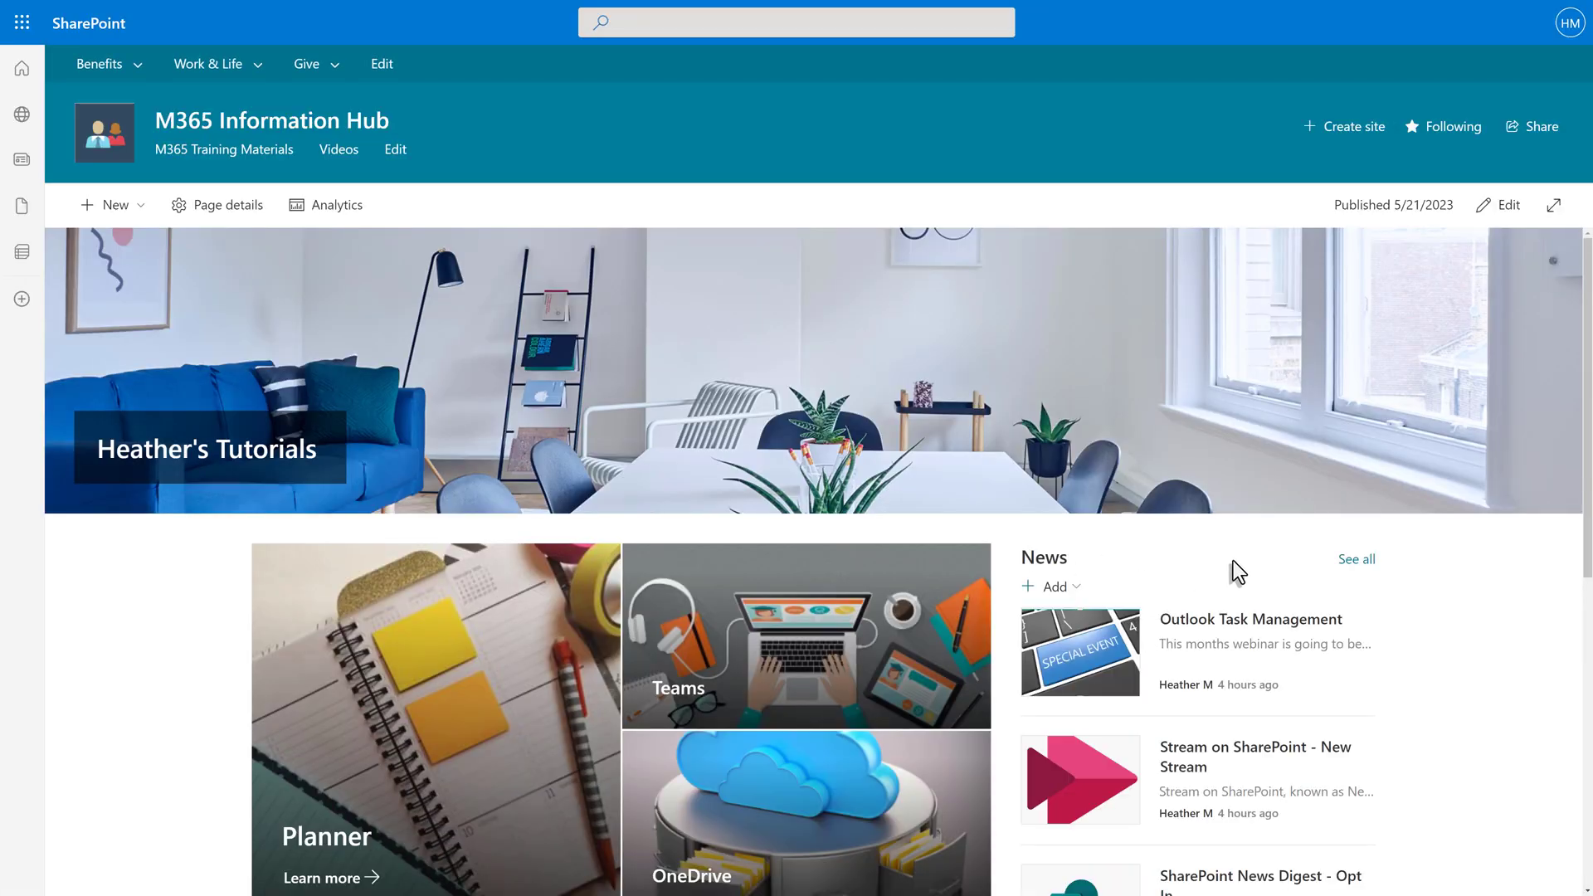
- Scroll the M365 Information Hub home page to review its four News posts
scroll(1257, 552, "down", 3)
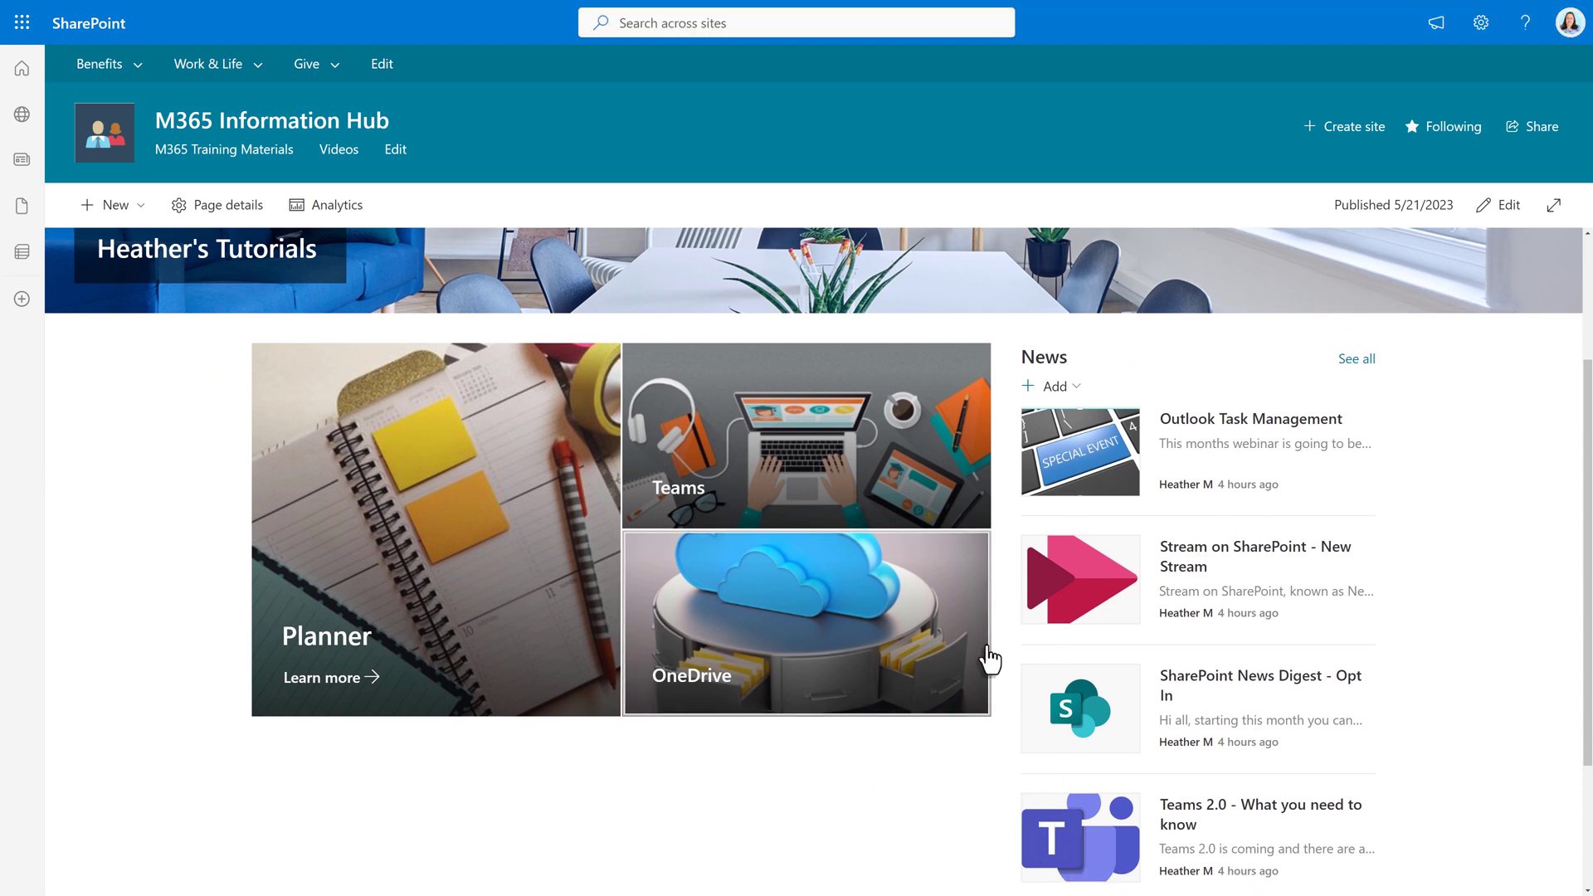
scroll(1054, 535, "up", 1)
scroll(1054, 535, "up", 1)
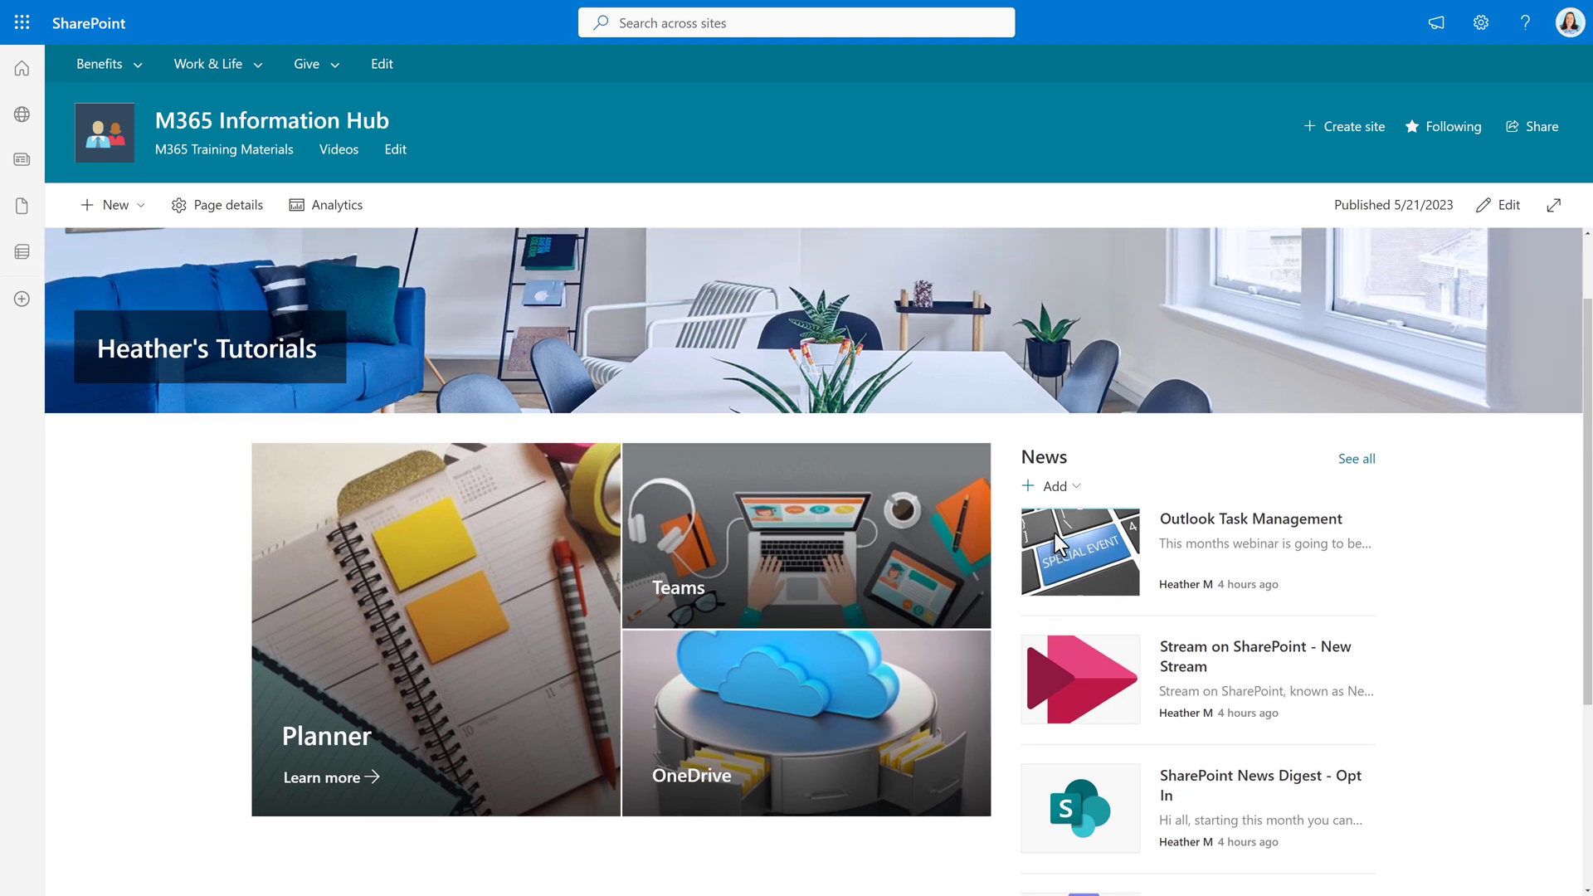